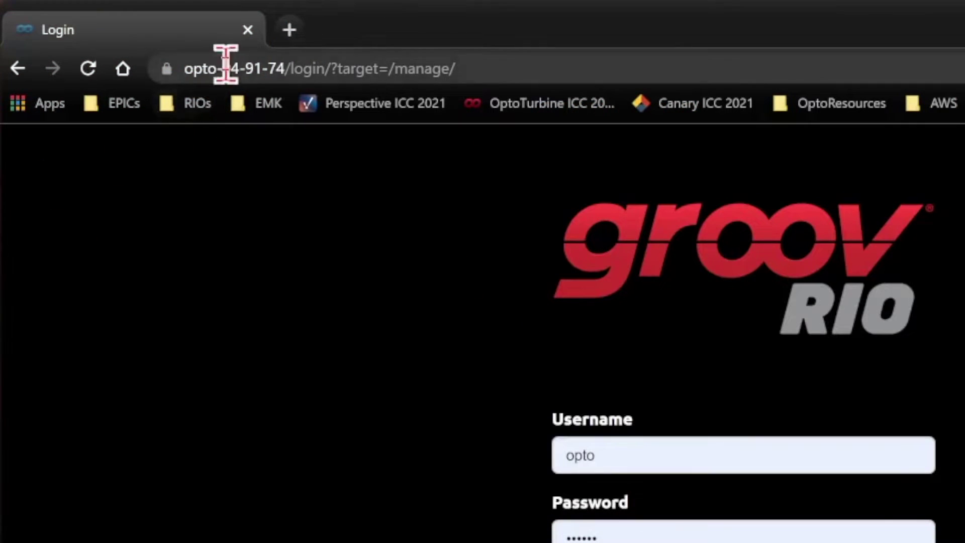
Step: Reveal the full https address of the page in Chrome's address bar
left_click(224, 69)
key("Home")
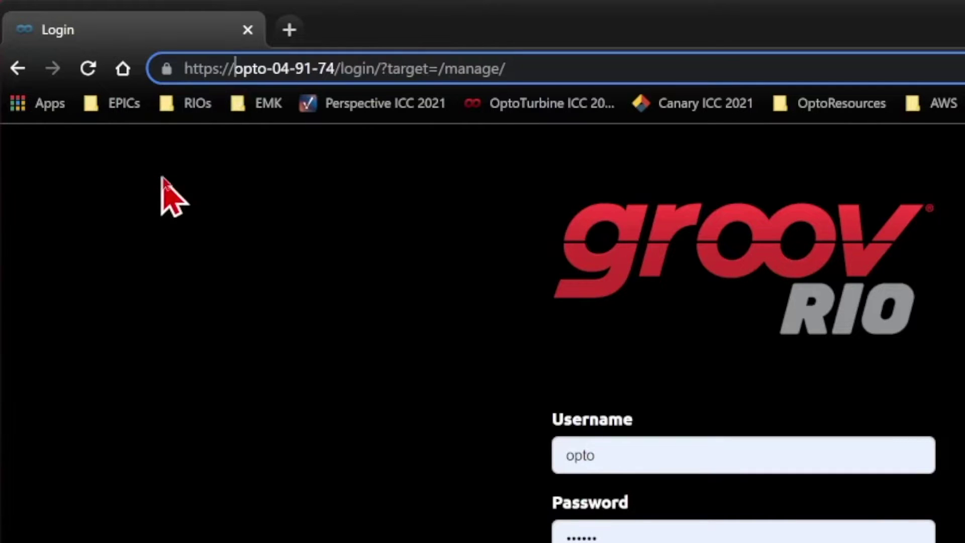
left_click(230, 68)
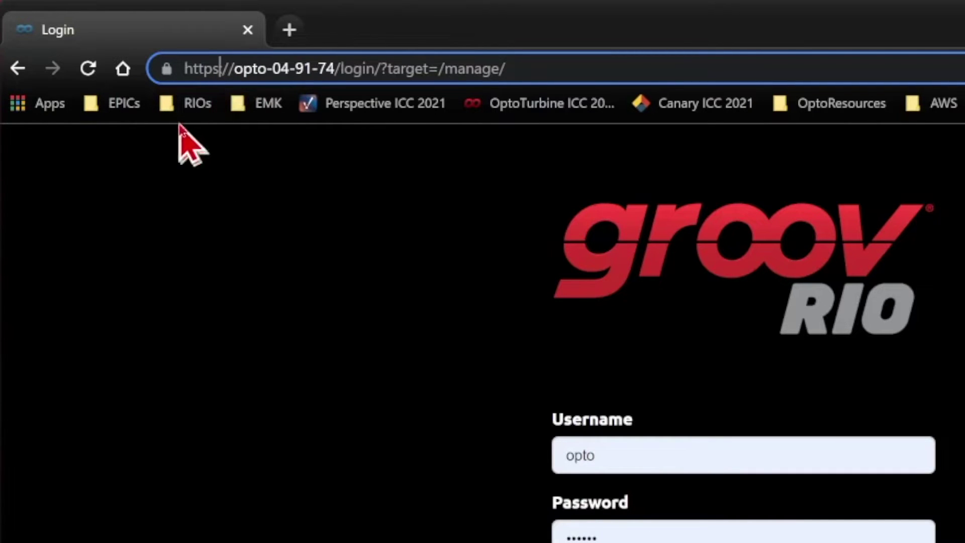
key("Left")
key("Left")
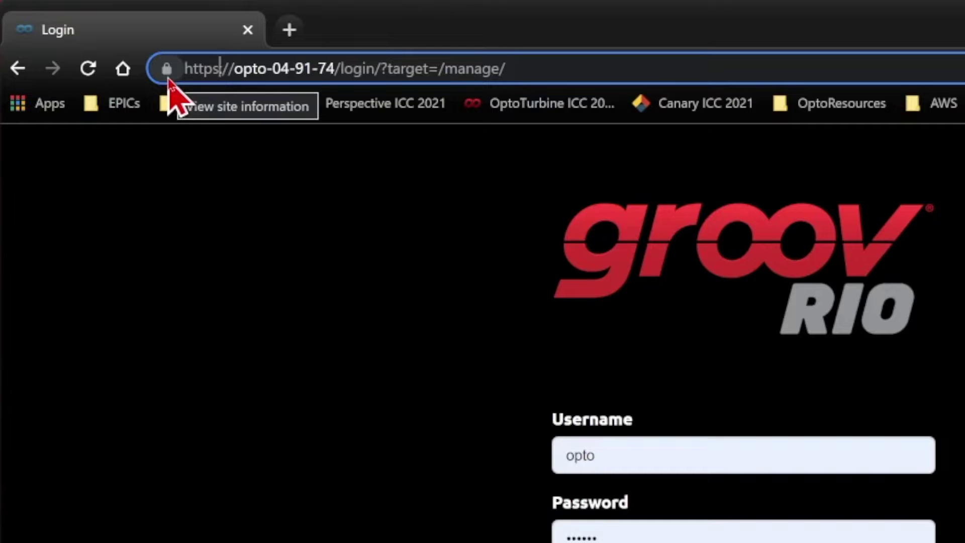
Step: Show the site's certificate, self-signed by opto-04-91-74 and valid until 3/31/2024, beside the login form
left_click(168, 68)
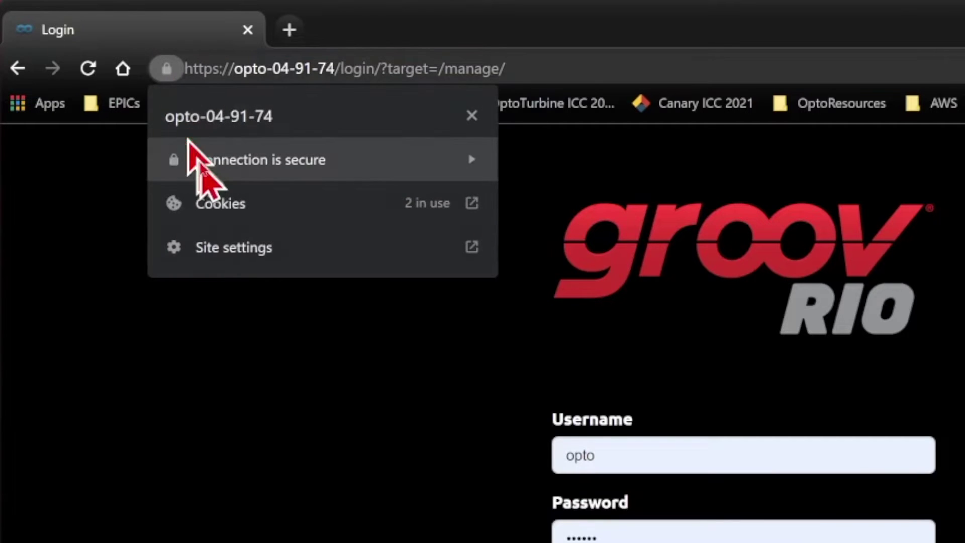
left_click(368, 160)
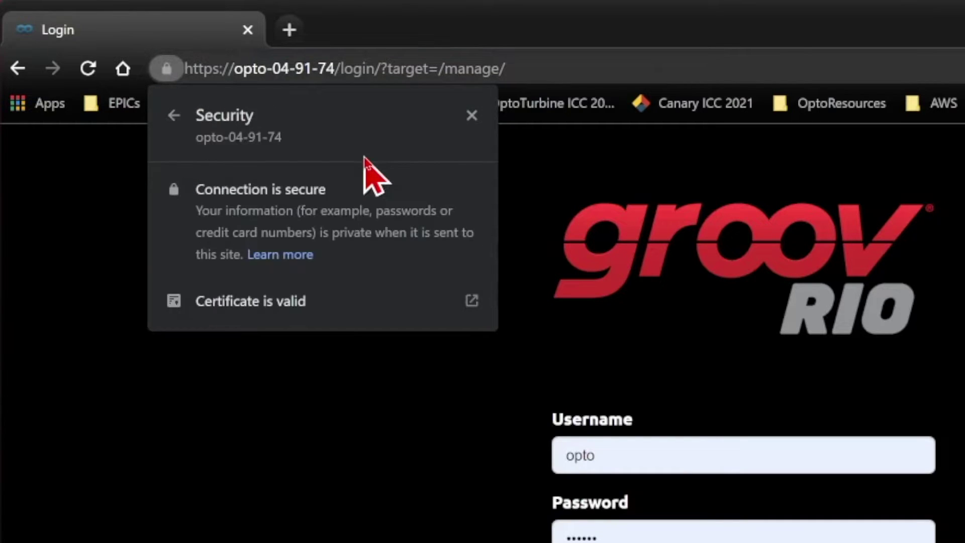
left_click(348, 309)
left_click_drag(224, 29, 297, 92)
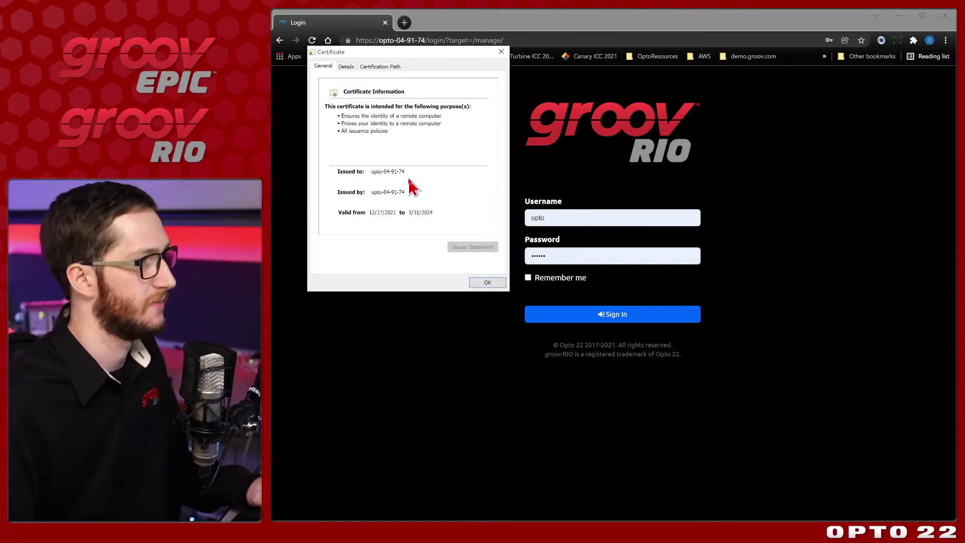
Step: Close the certificate window and sign in to groov Manage with the saved credentials
left_click(498, 287)
left_click(755, 243)
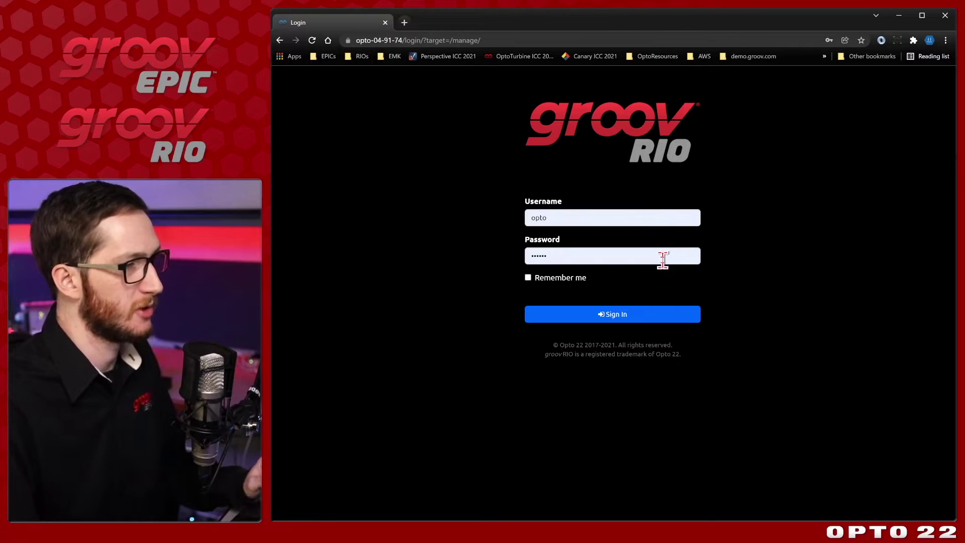
left_click(645, 221)
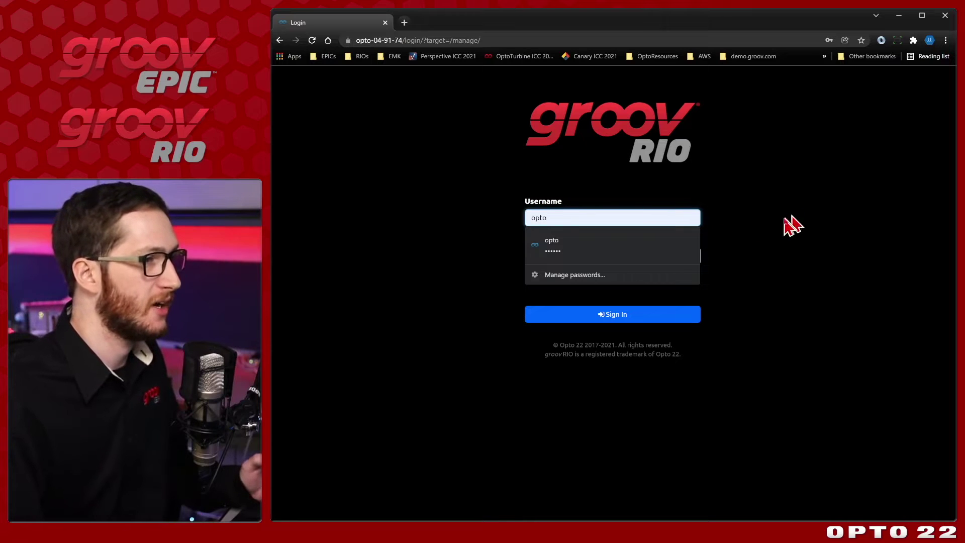
left_click(759, 243)
left_click(684, 320)
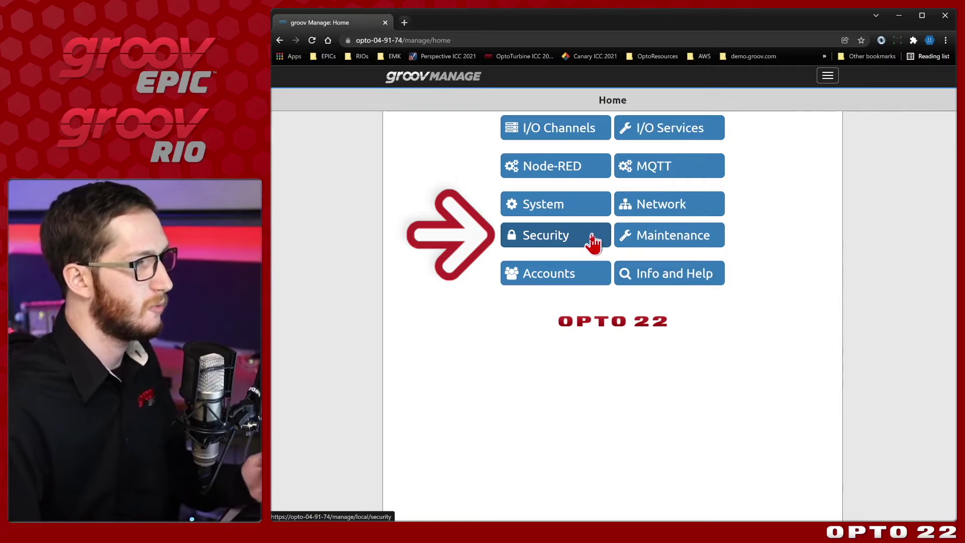
Step: Open Security > Server SSL and expand the decoded certificate text
left_click(591, 241)
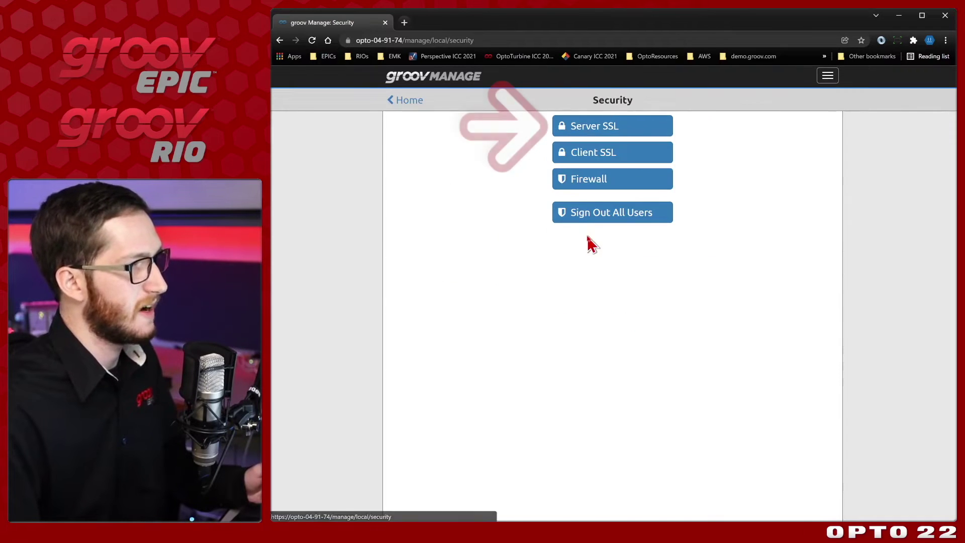
left_click(647, 133)
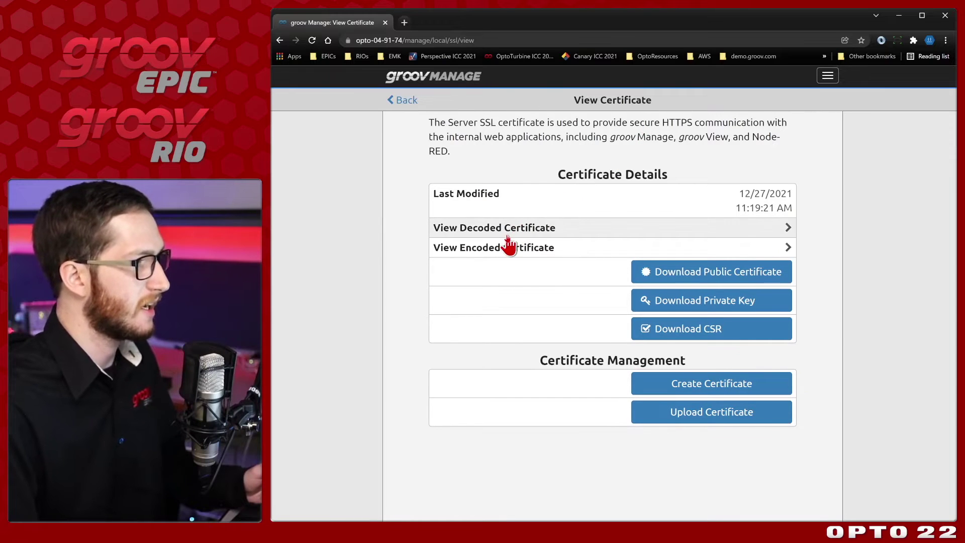
left_click(603, 234)
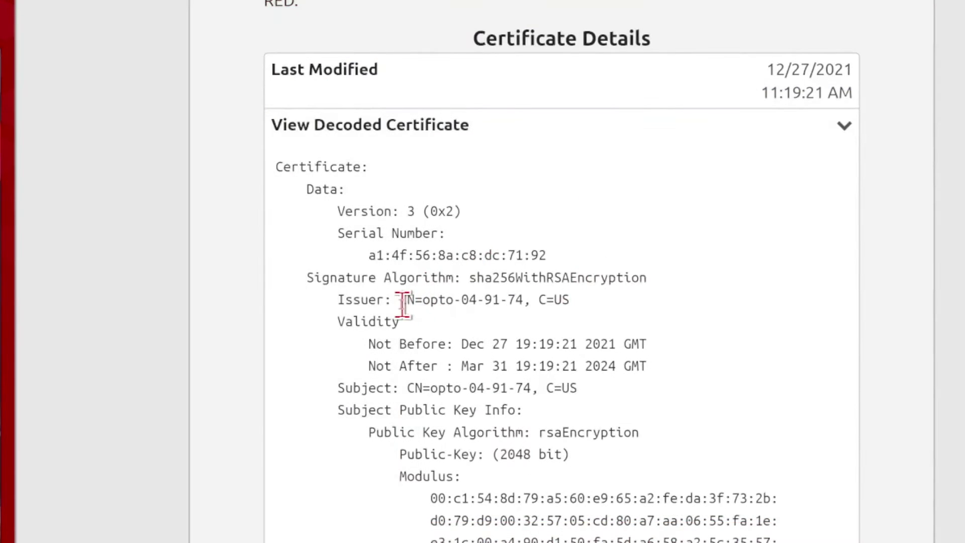
Step: Highlight the issuer and subject CN=opto-04-91-74, then collapse the decoded certificate
left_click_drag(402, 303, 500, 300)
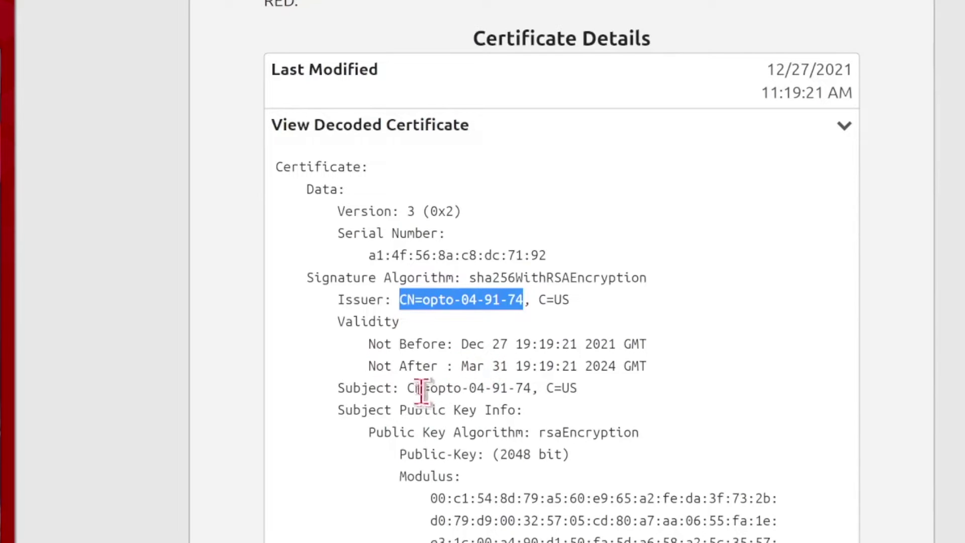
left_click_drag(405, 388, 533, 389)
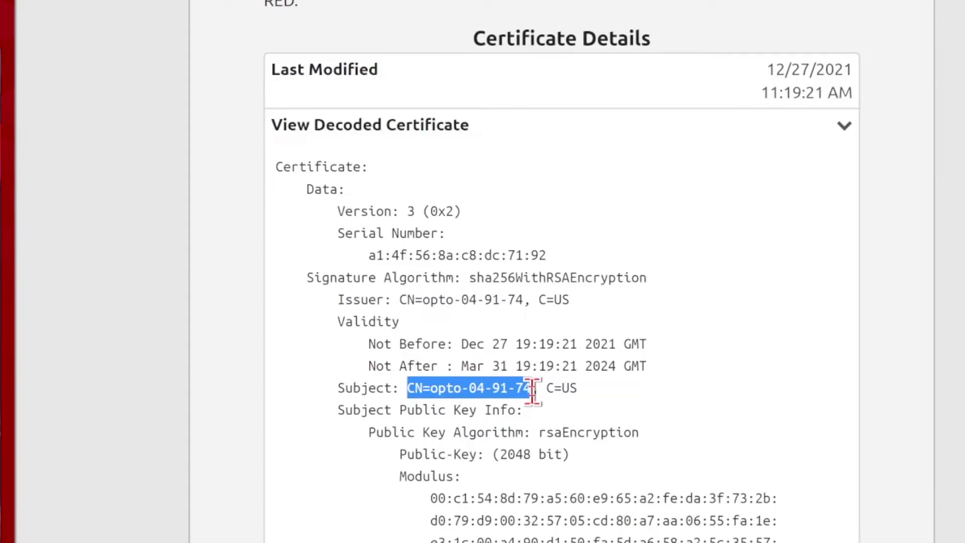
left_click_drag(545, 393, 596, 404)
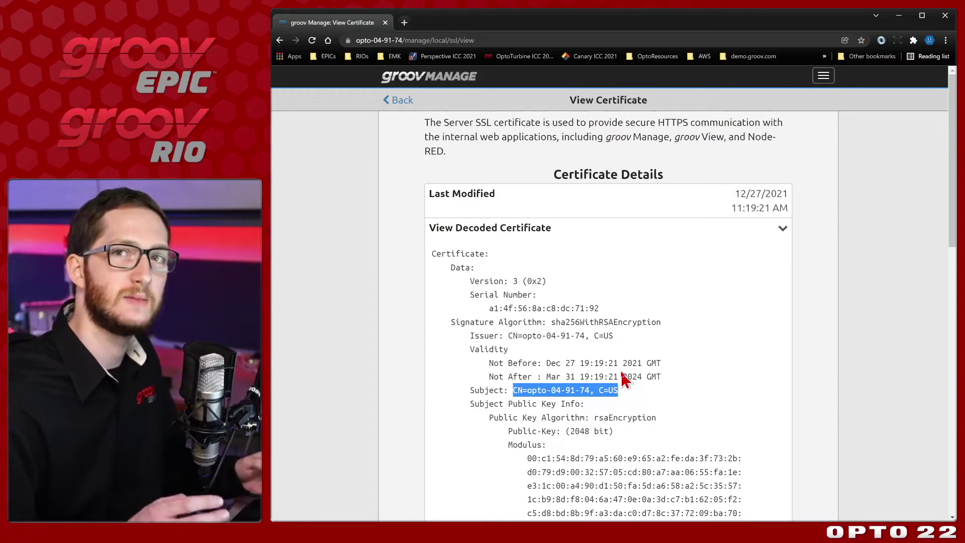
left_click(668, 392)
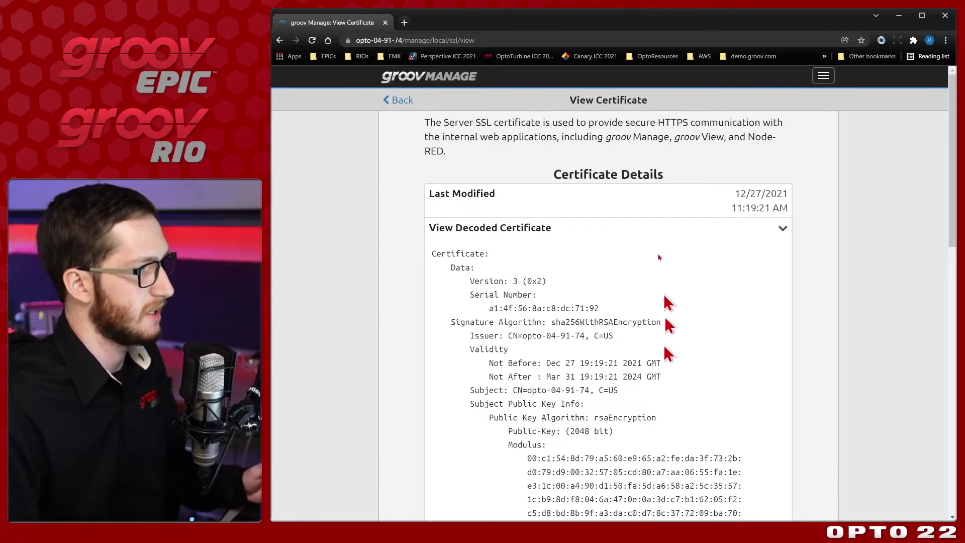
left_click(659, 229)
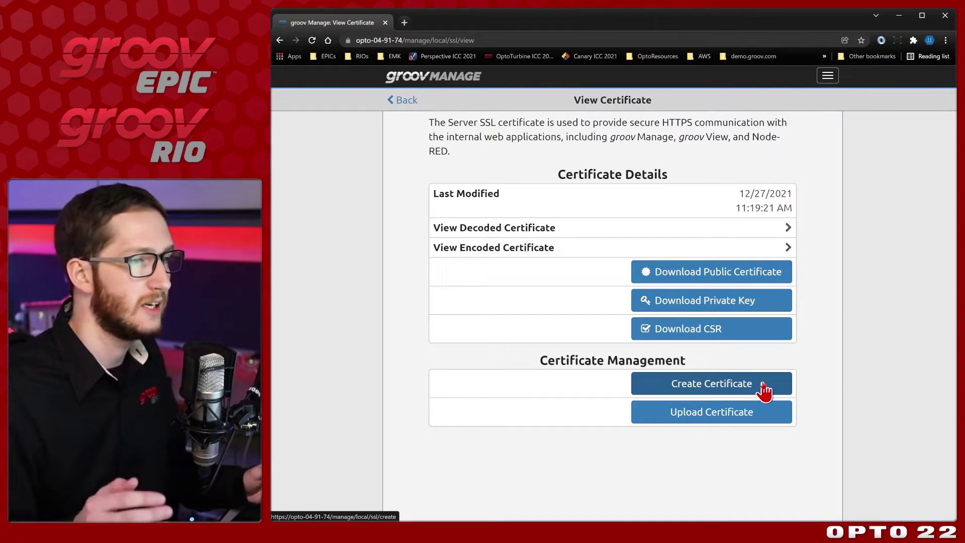
Step: Set the time zone under System > Time to America / Los_Angeles
left_click(411, 101)
left_click(411, 101)
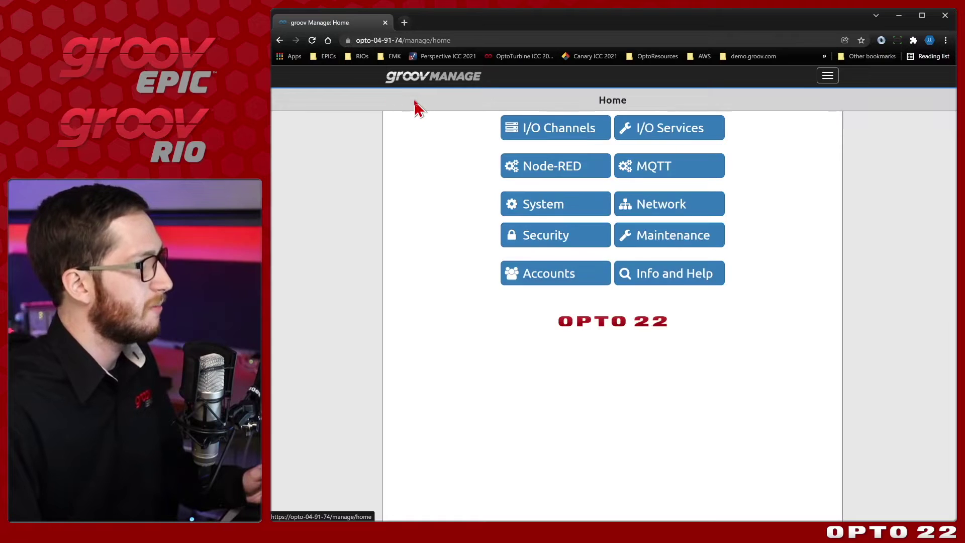
left_click(606, 211)
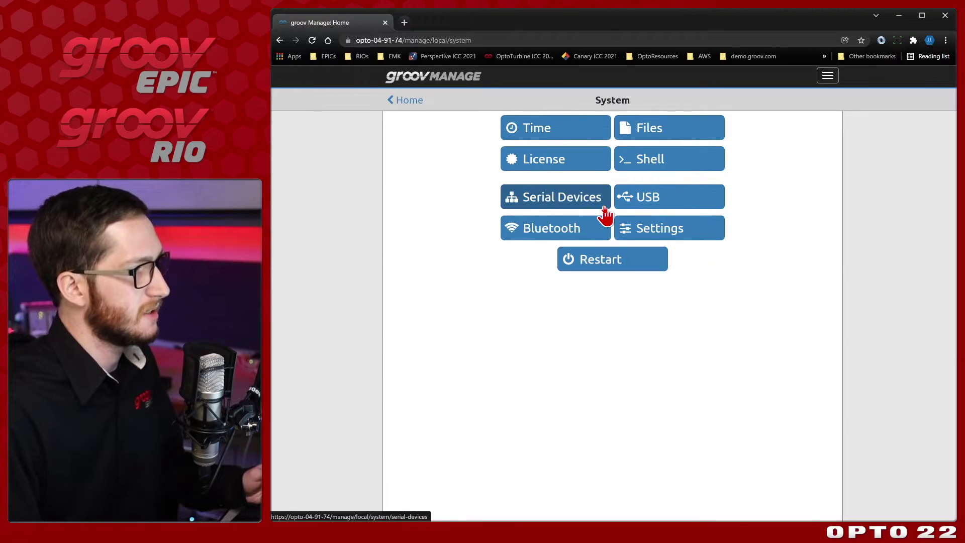
left_click(570, 132)
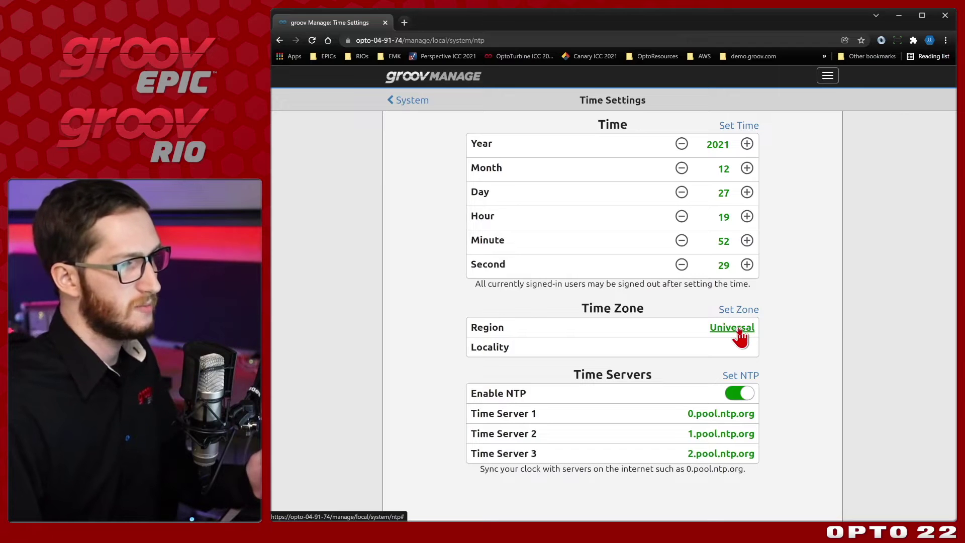
left_click(740, 329)
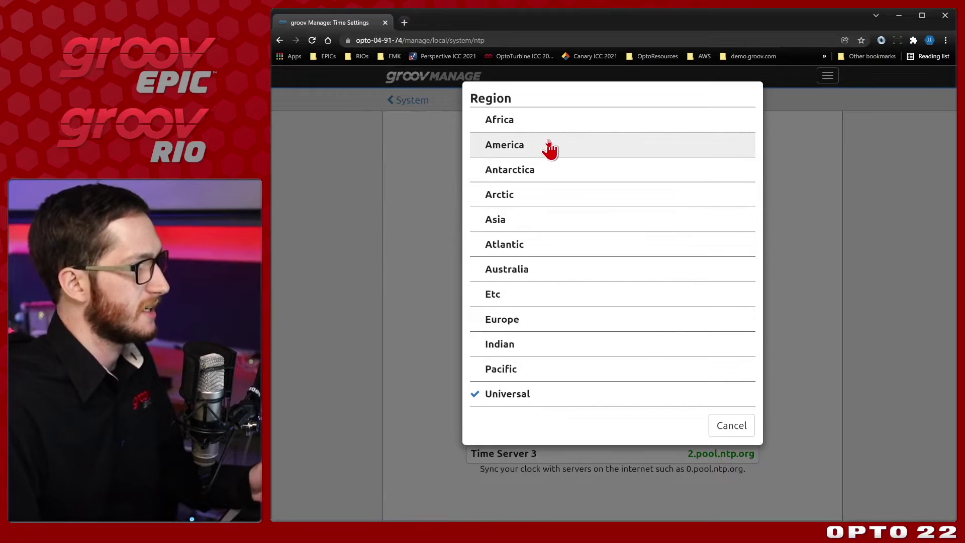
left_click(550, 146)
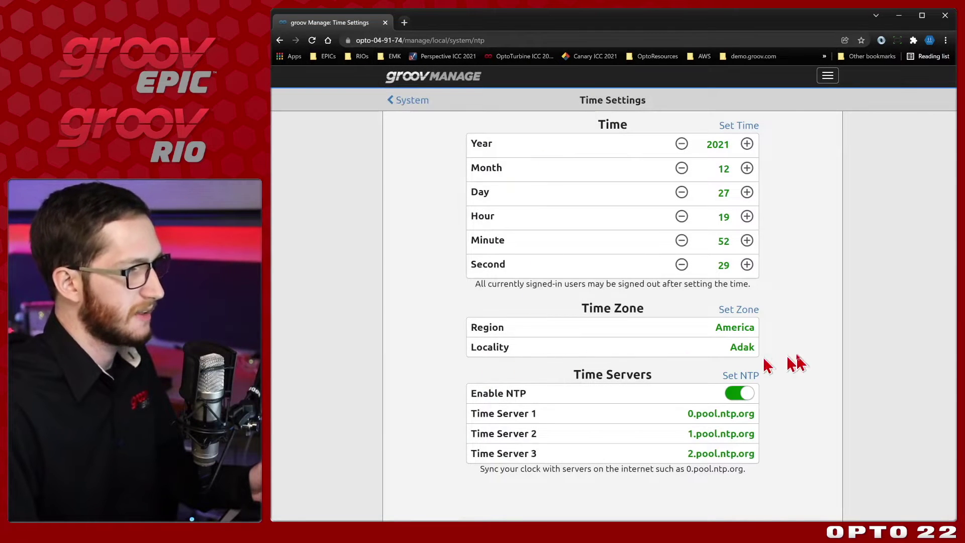
left_click(743, 348)
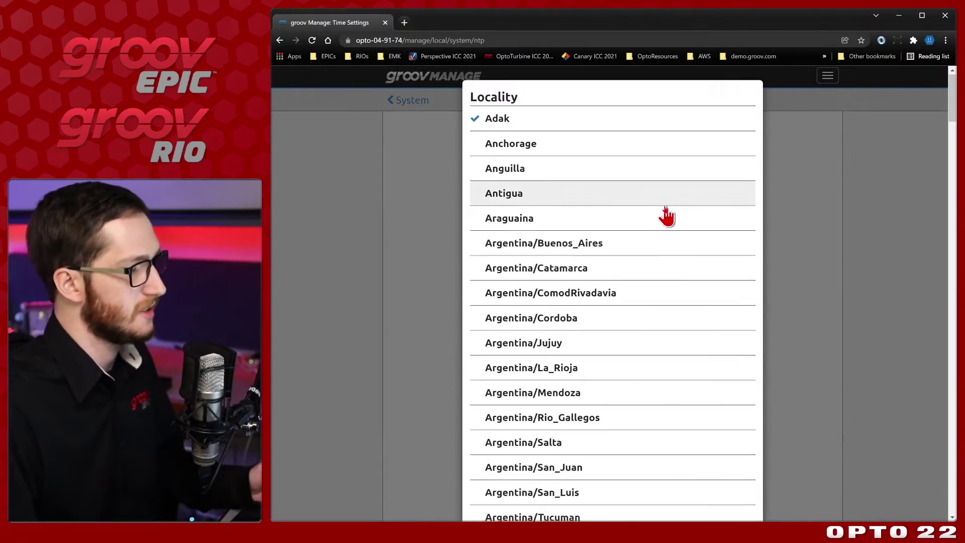
scroll(666, 216, "down", 20)
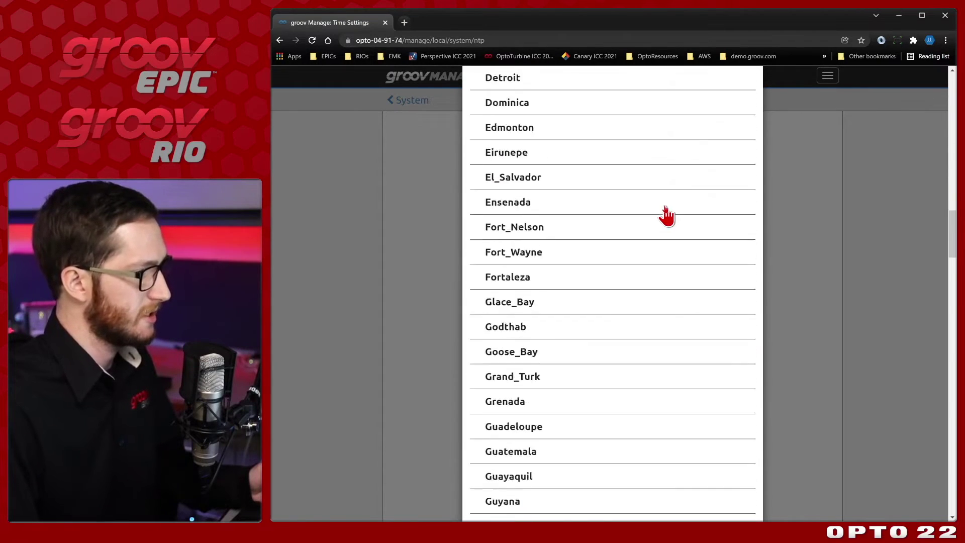
scroll(667, 216, "down", 13)
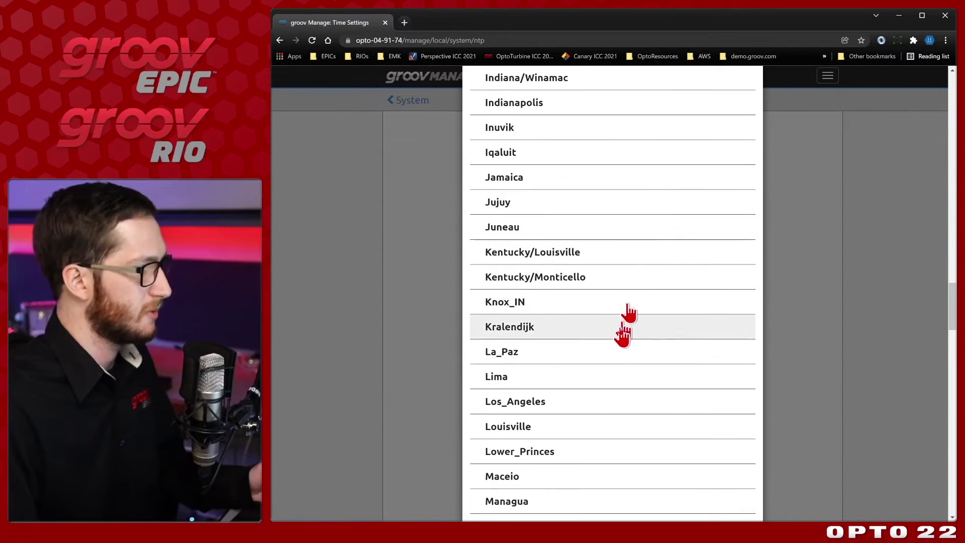
left_click(598, 410)
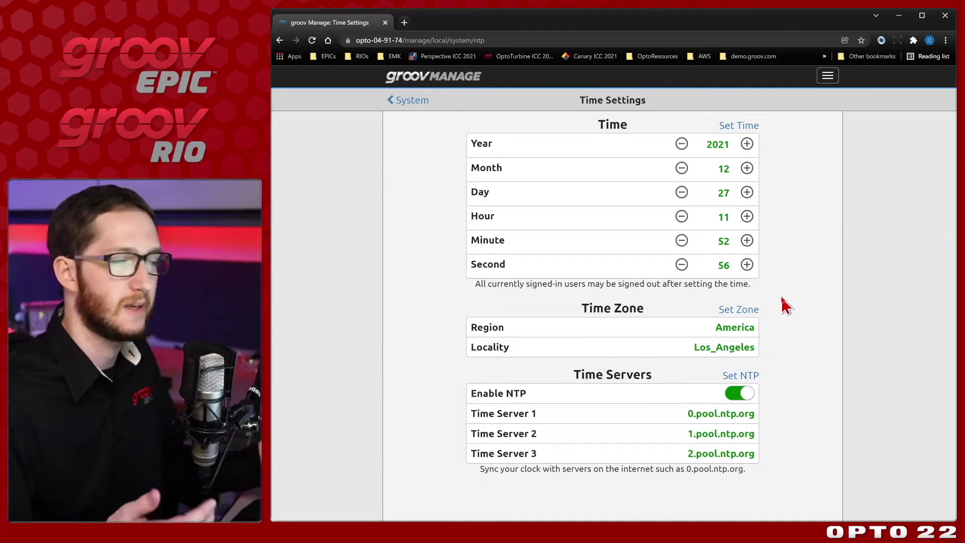
Step: Reopen the Time settings to verify the time zone, then return to the Home page
left_click(416, 102)
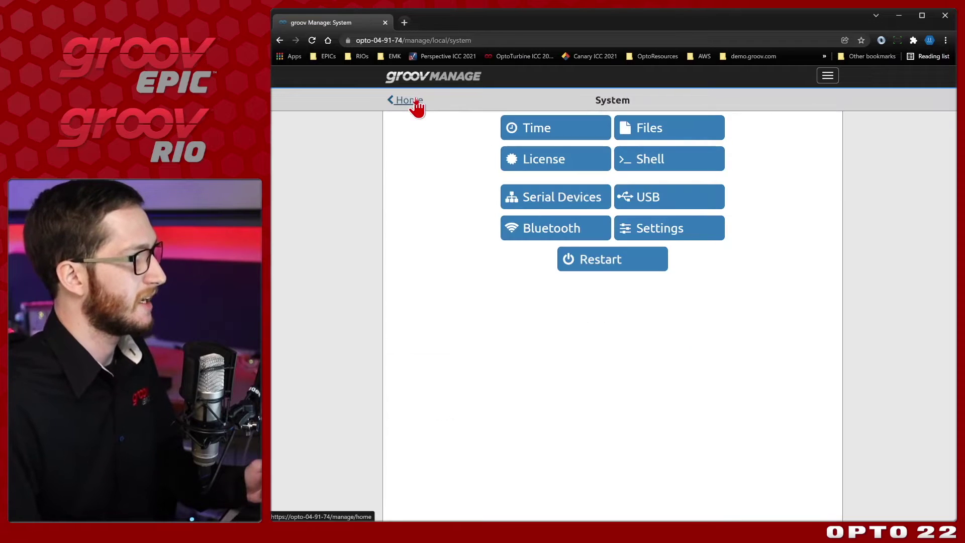
left_click(559, 132)
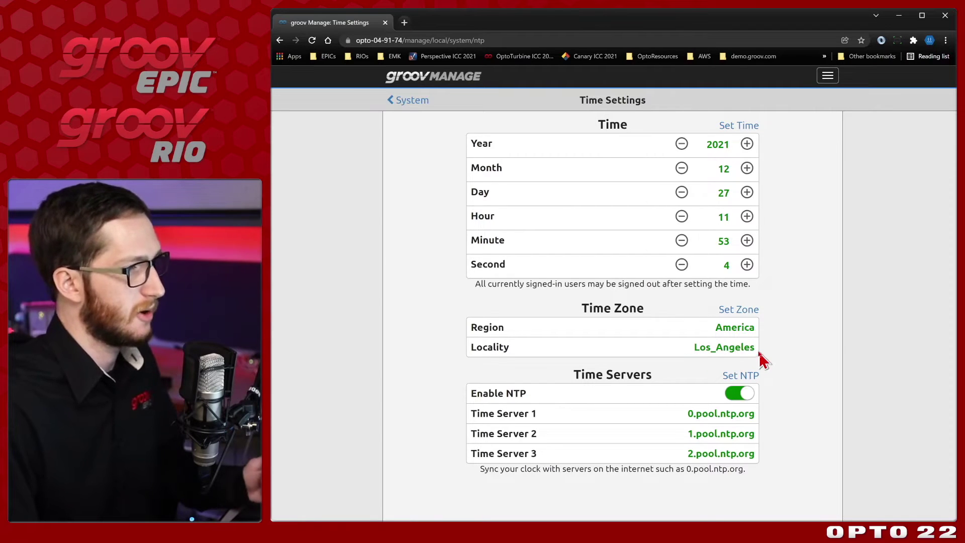
left_click(423, 101)
left_click(422, 101)
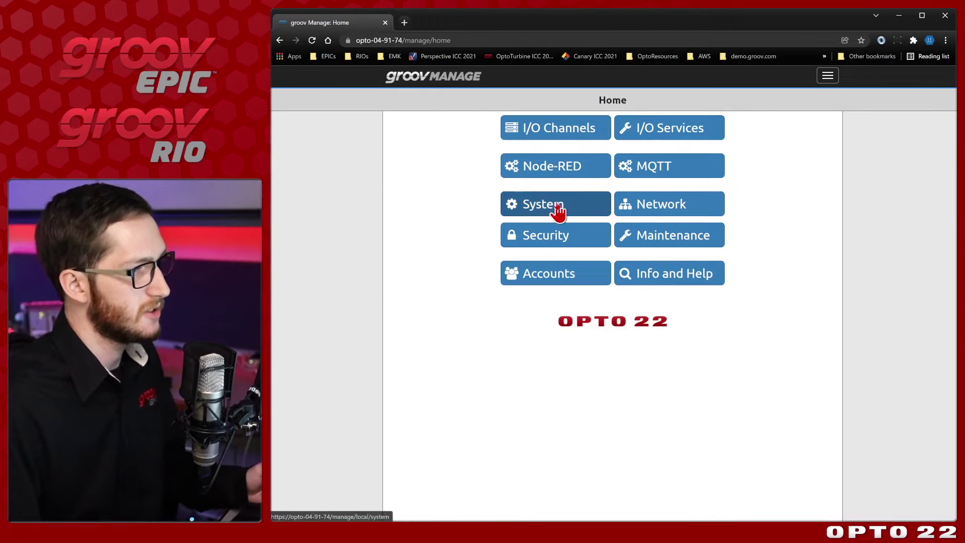
Step: In Network > Status > Configure, replace the hostname opto-04-91-74 with rio-cert
left_click(713, 209)
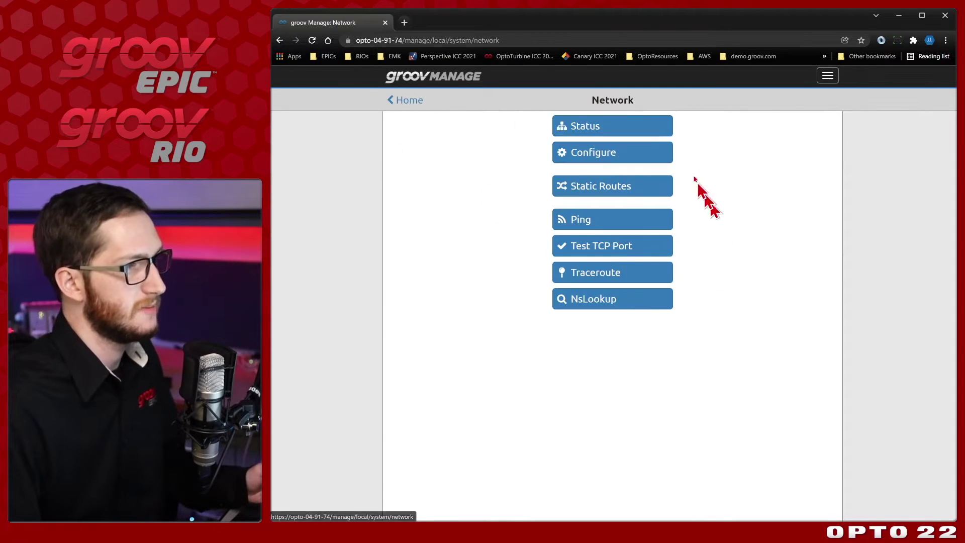
left_click(656, 132)
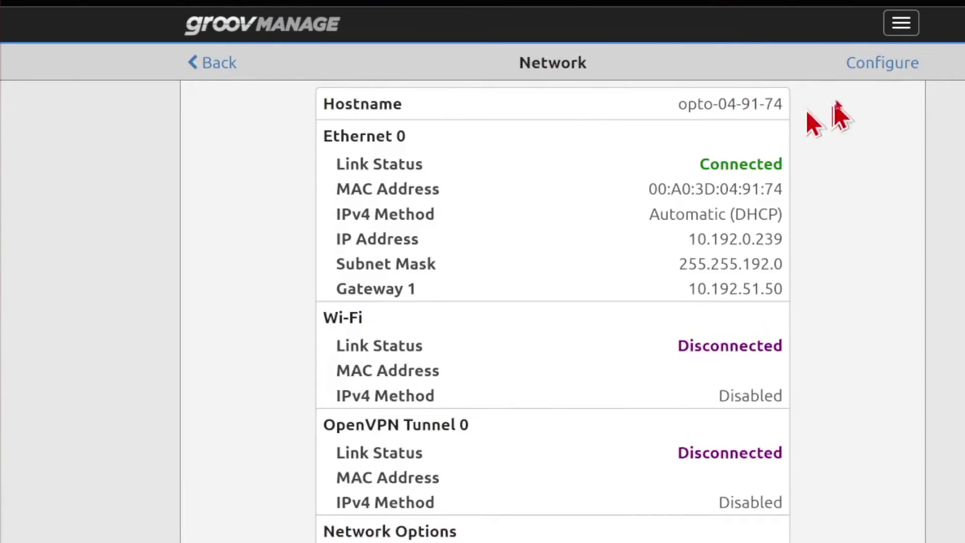
left_click(871, 64)
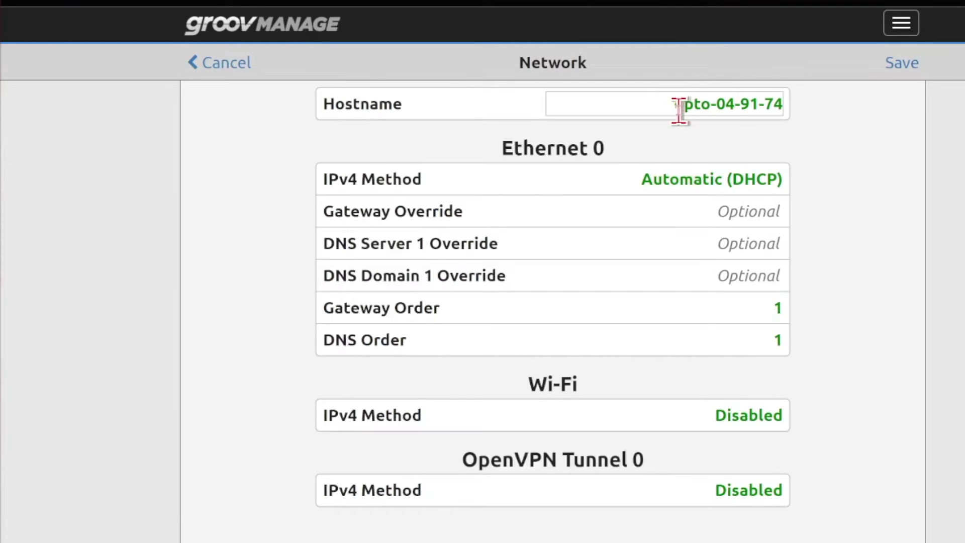
left_click_drag(676, 106, 805, 103)
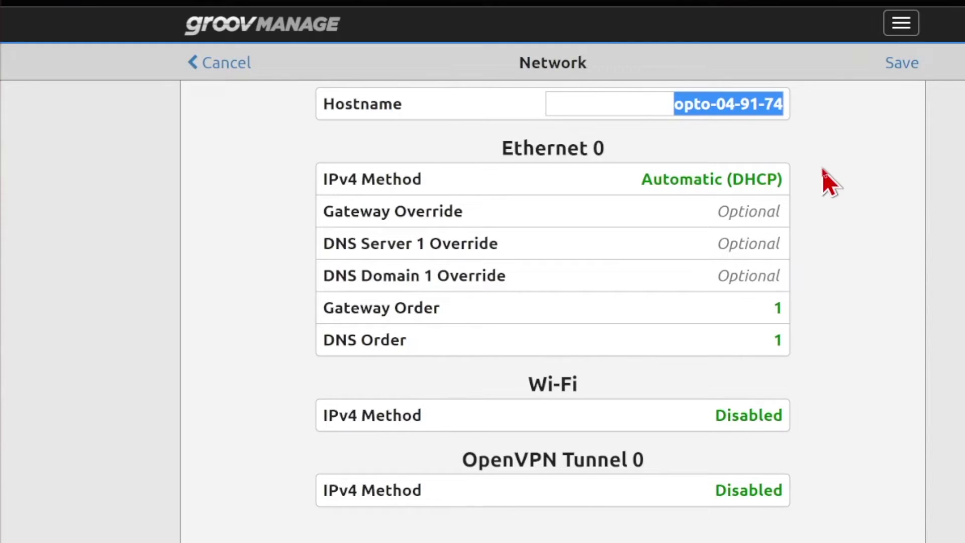
type("rio-cert")
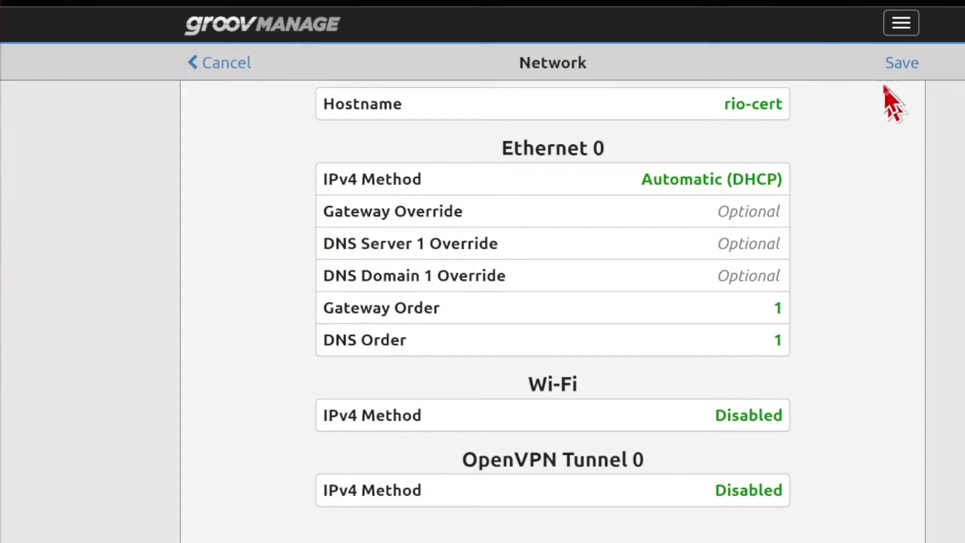
Step: Save and confirm the rio-cert hostname, then show the advanced details on Chrome's privacy warning
left_click(894, 64)
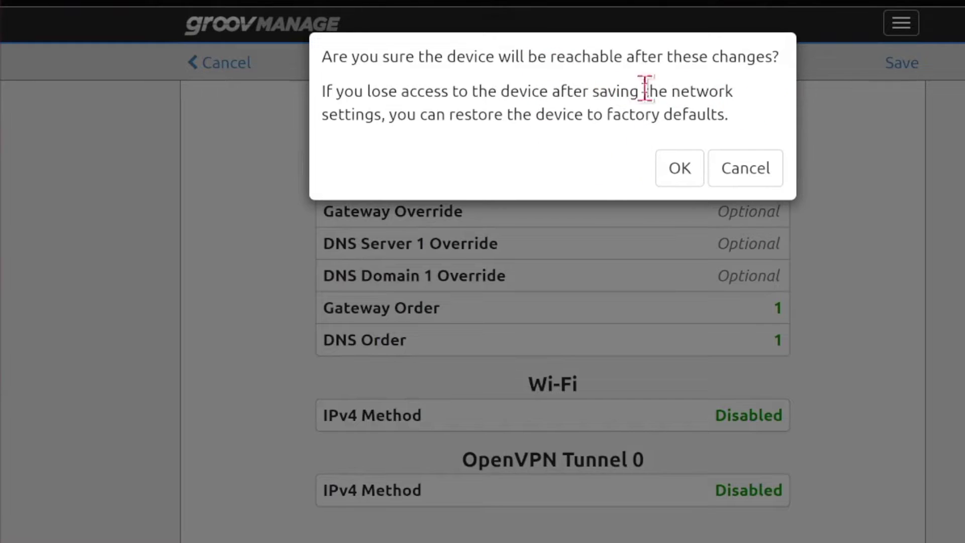
left_click(693, 173)
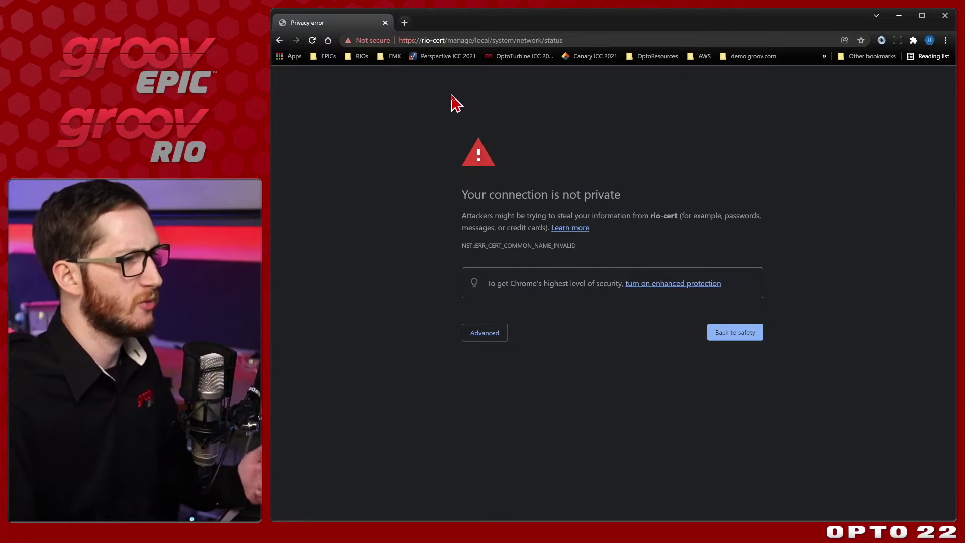
left_click(485, 338)
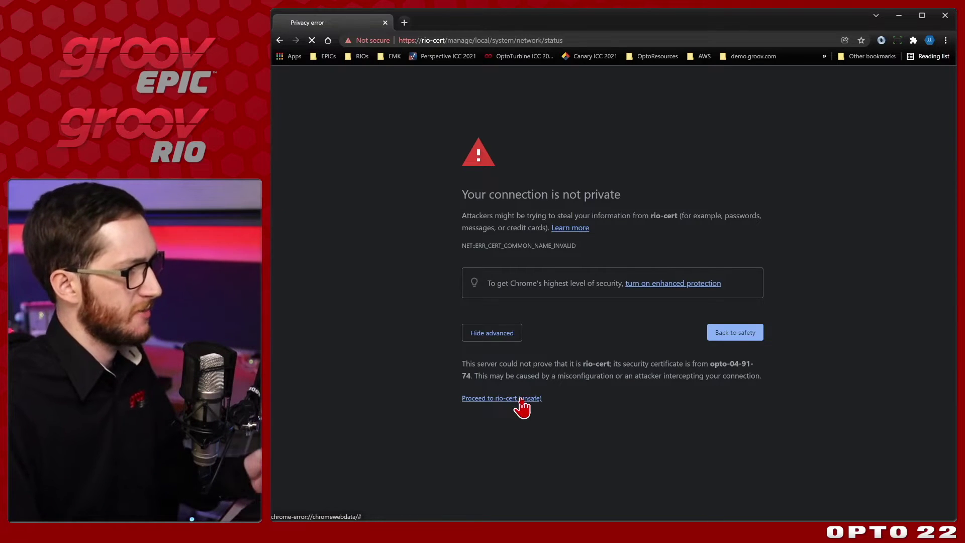
Step: Proceed to rio-cert despite the warning and sign in with the username and password
left_click(521, 400)
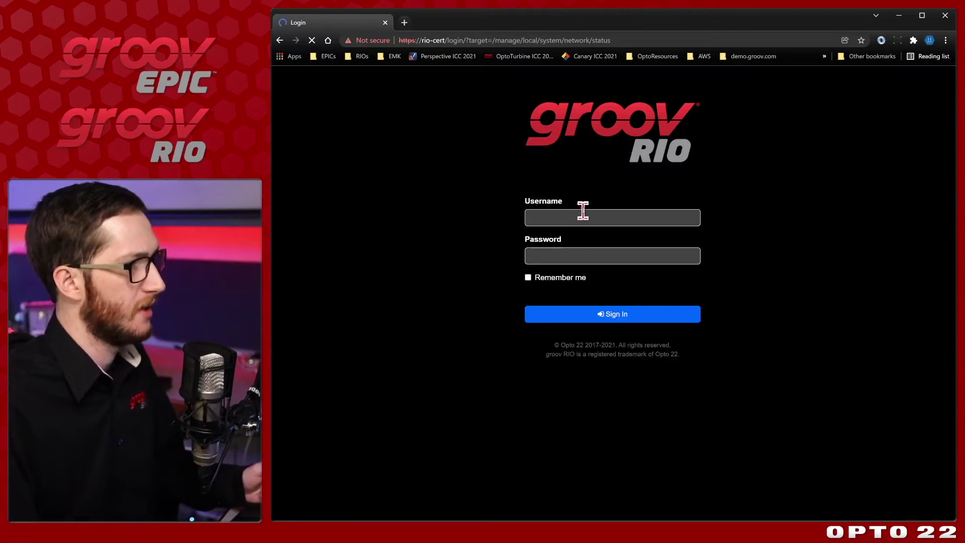
left_click(591, 213)
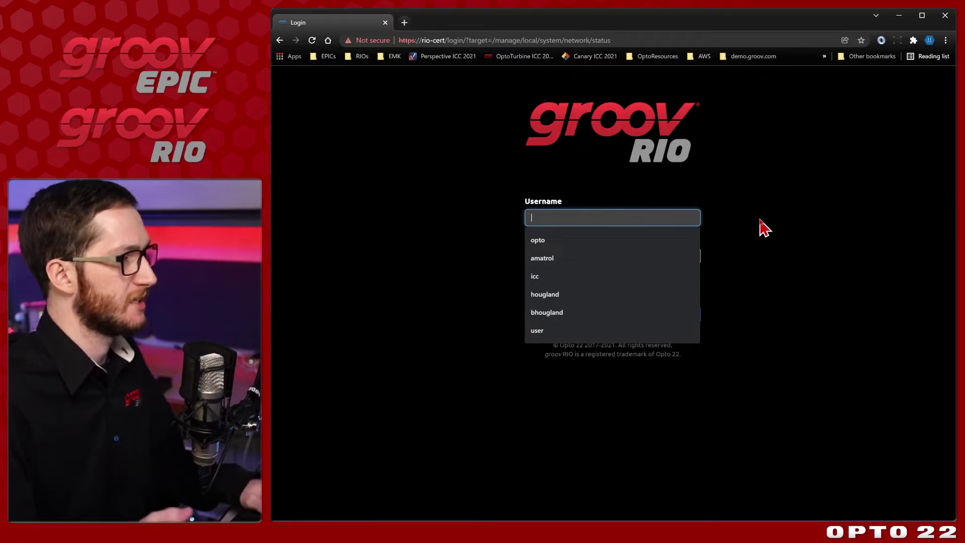
key("Tab")
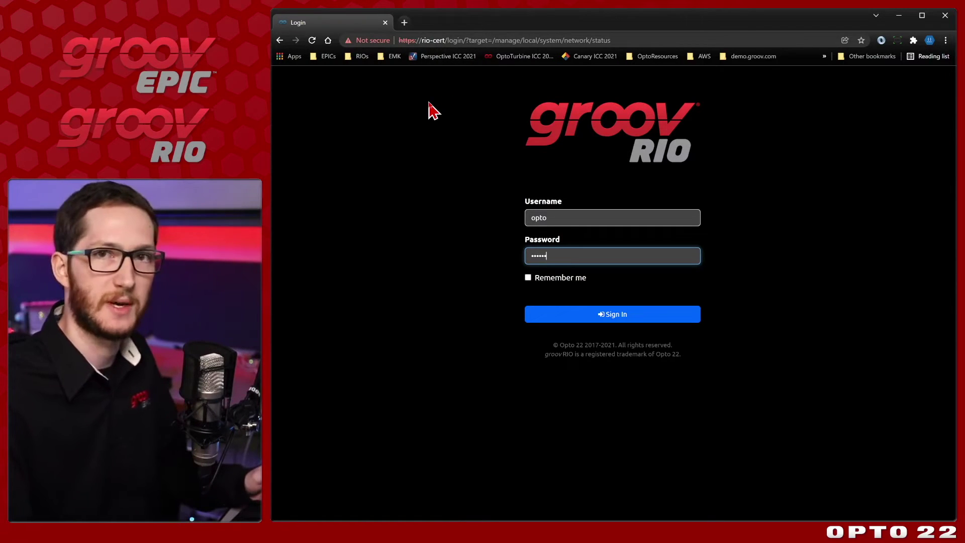
left_click(672, 319)
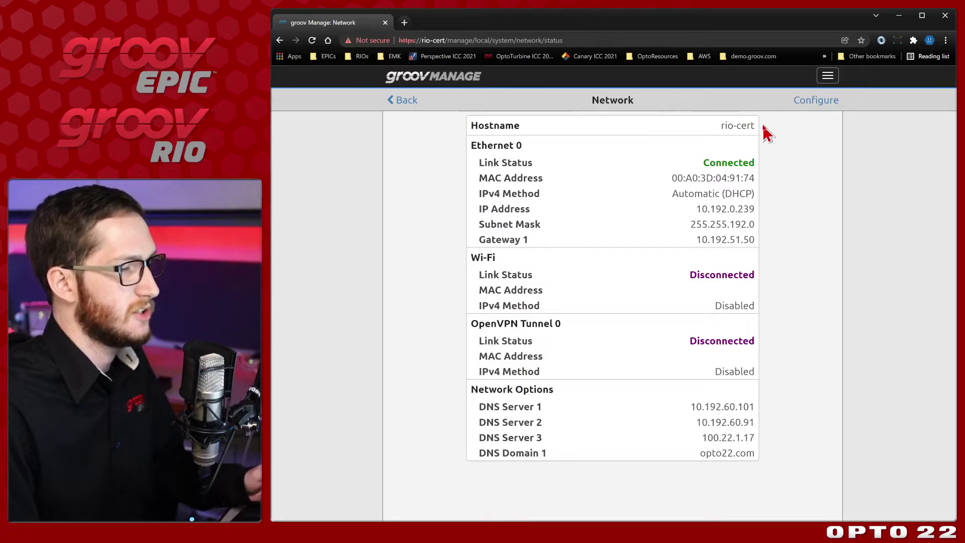
Step: Open Home > Security > Server SSL and highlight the decoded issuer CN=opto-04-91-74
left_click(410, 107)
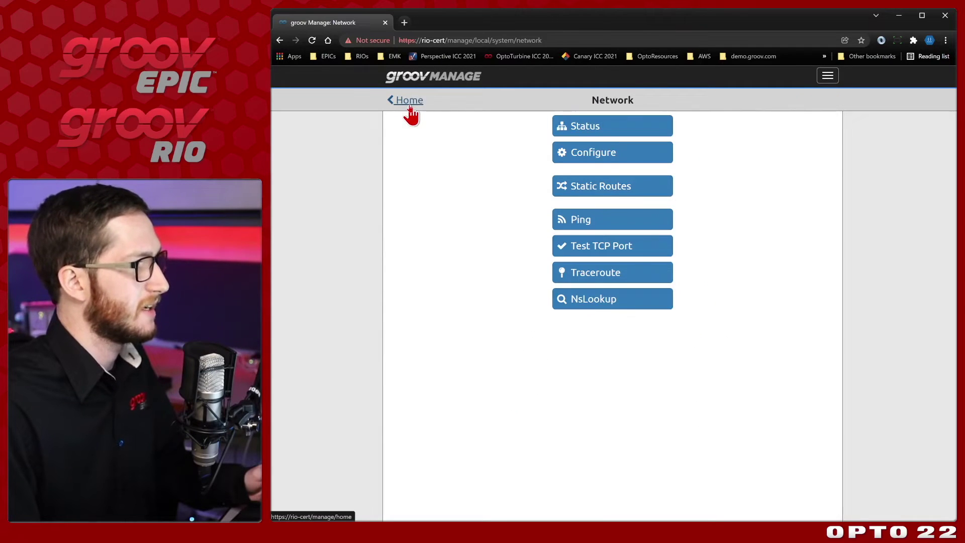
left_click(410, 103)
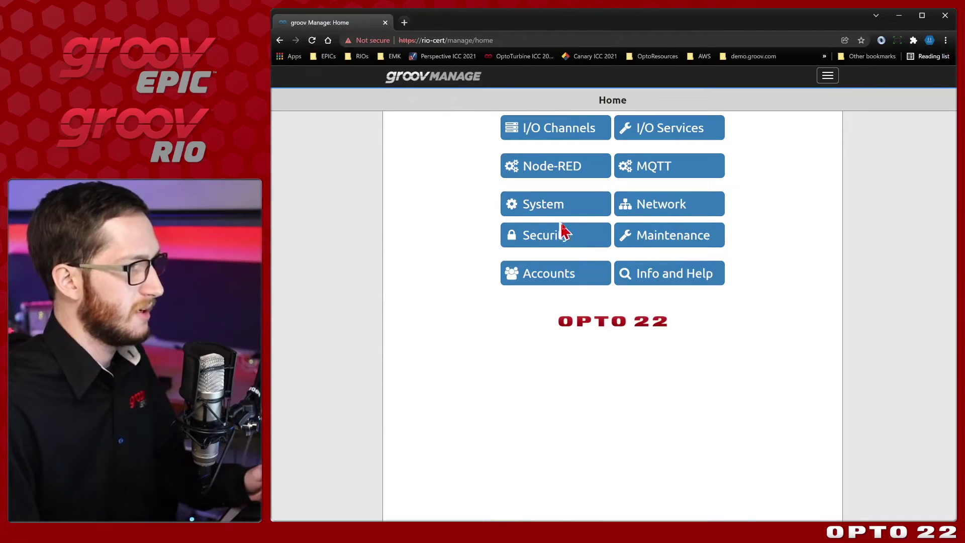
left_click(573, 238)
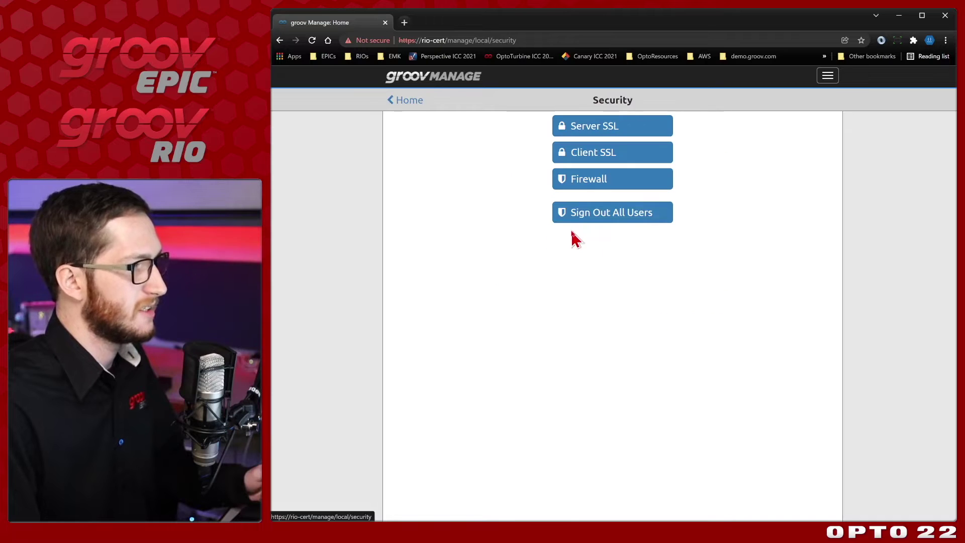
left_click(648, 126)
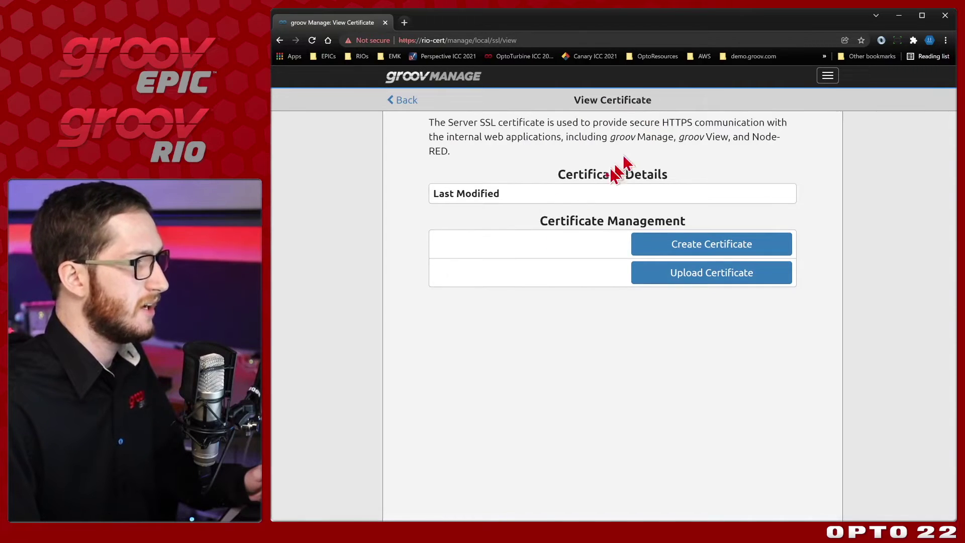
left_click(522, 229)
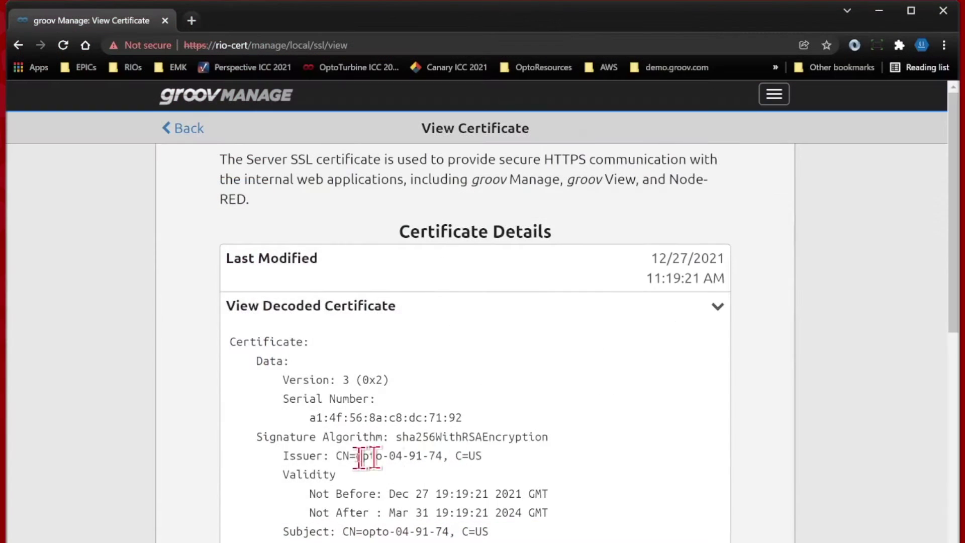
left_click_drag(336, 455, 440, 457)
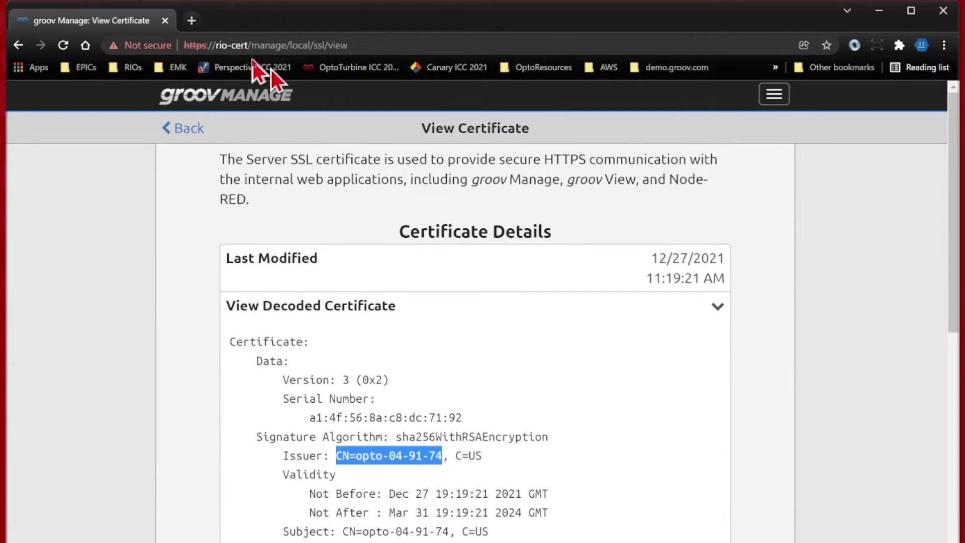
Step: Check Chrome's certificate info showing the certificate is not valid, then collapse the decoded section
left_click(130, 47)
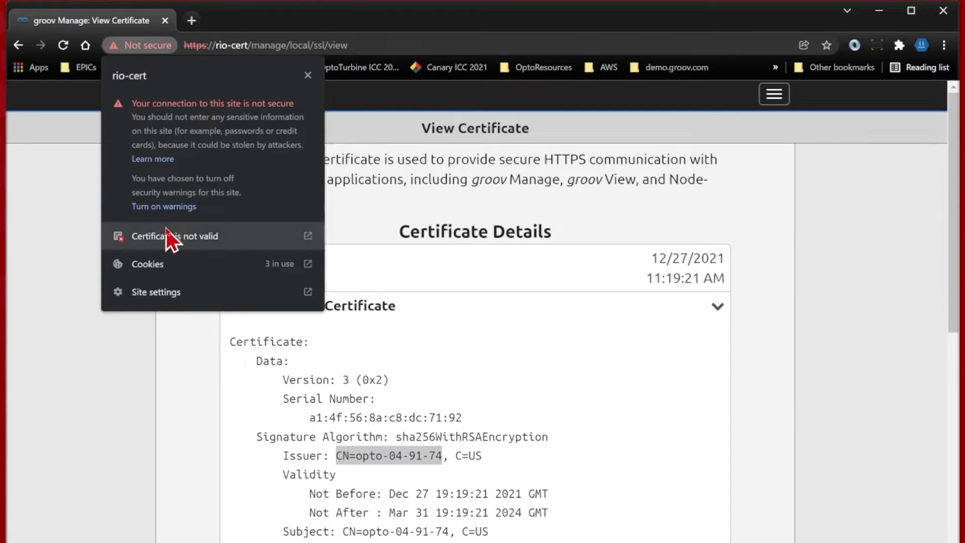
left_click(249, 237)
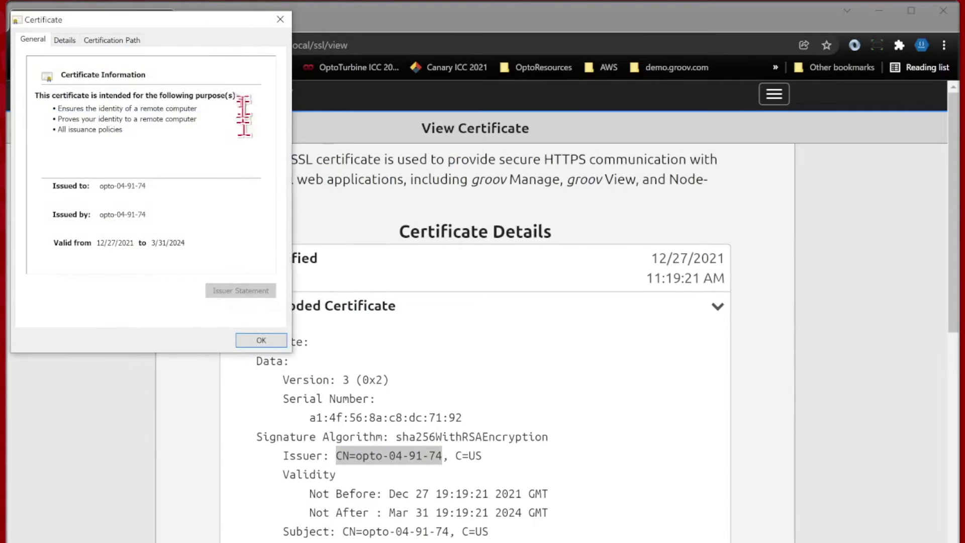
left_click_drag(213, 25, 280, 70)
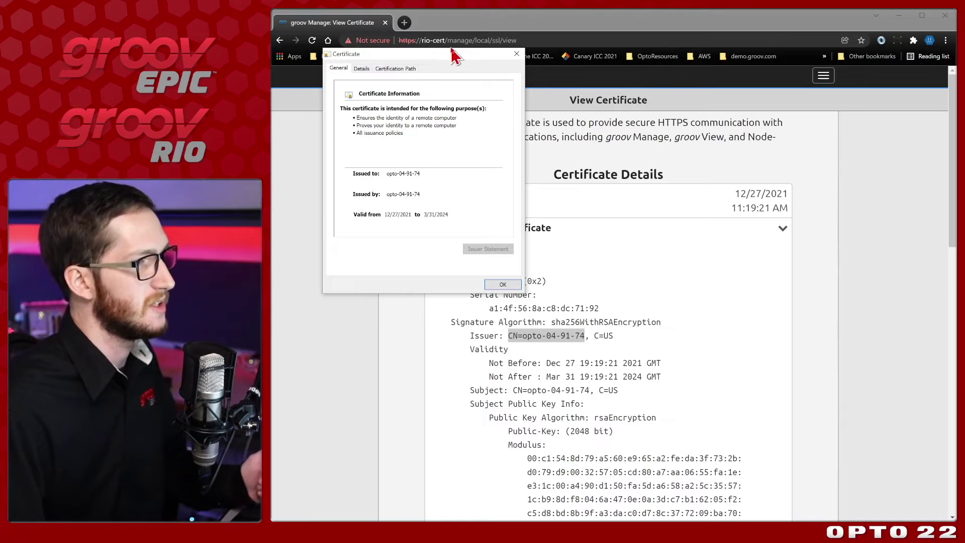
left_click(501, 285)
left_click(678, 229)
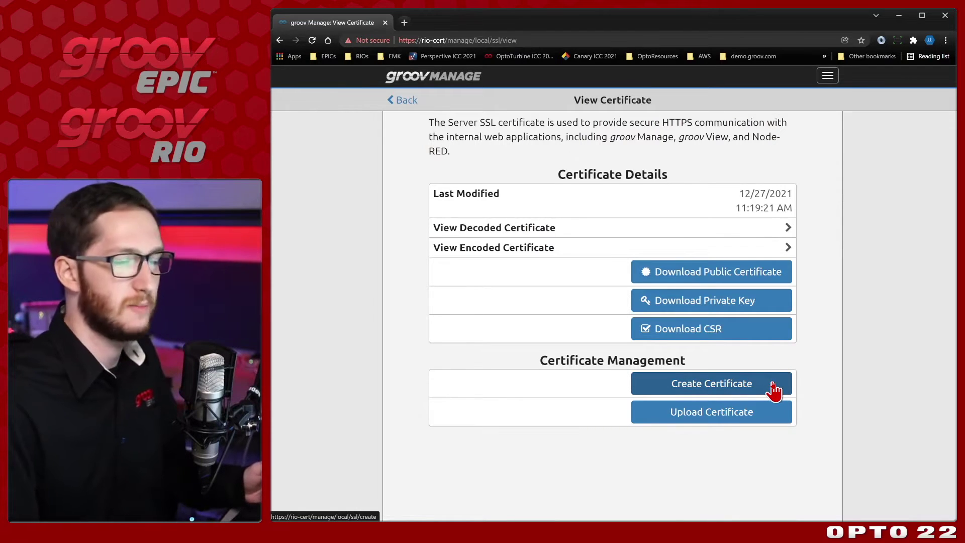
Step: Start a new certificate for rio-cert, autofilling email, organization and location, with Department 'Developer'
left_click(776, 390)
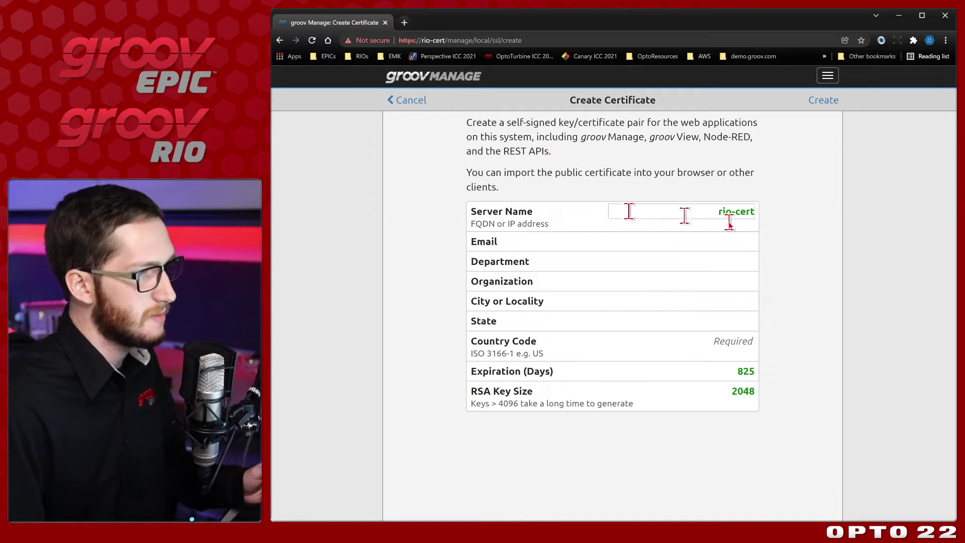
left_click(755, 215)
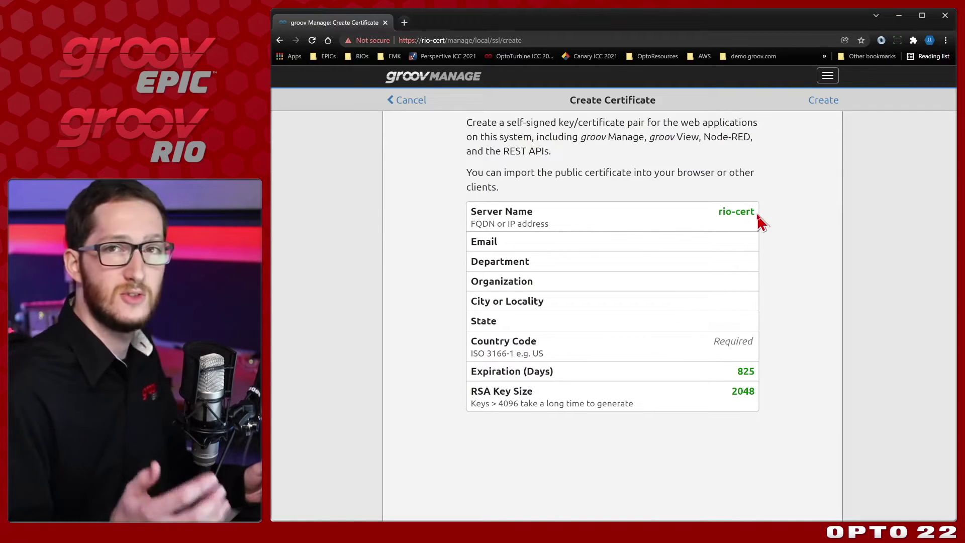
left_click(707, 241)
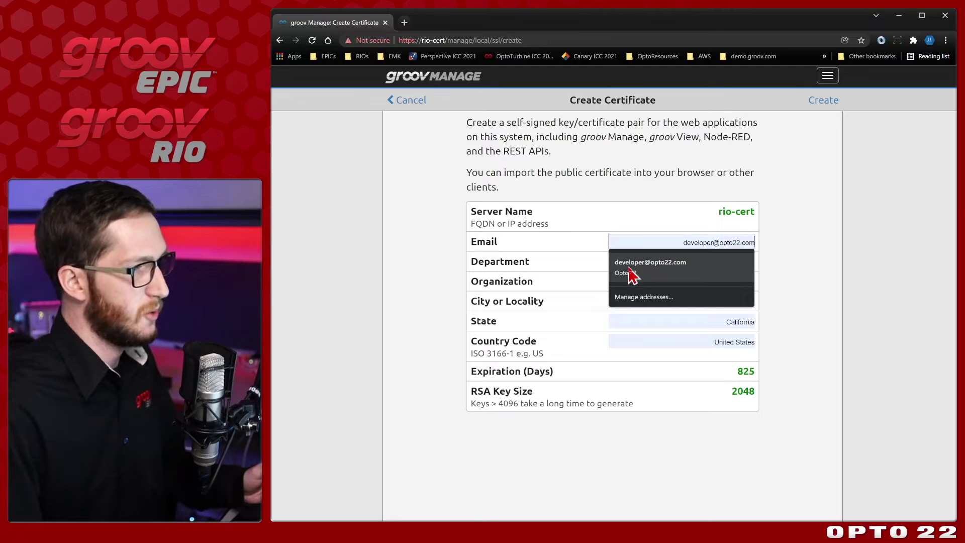
left_click(647, 275)
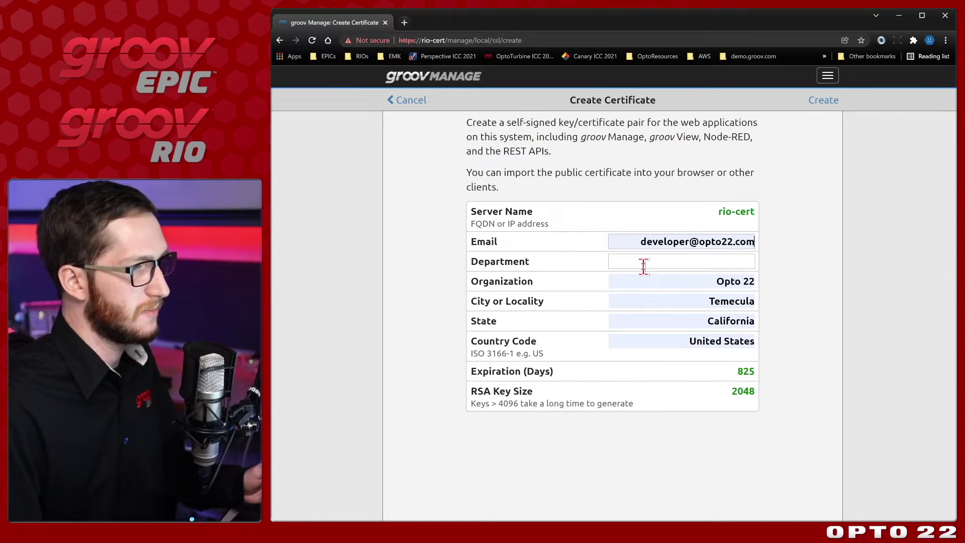
left_click(749, 261)
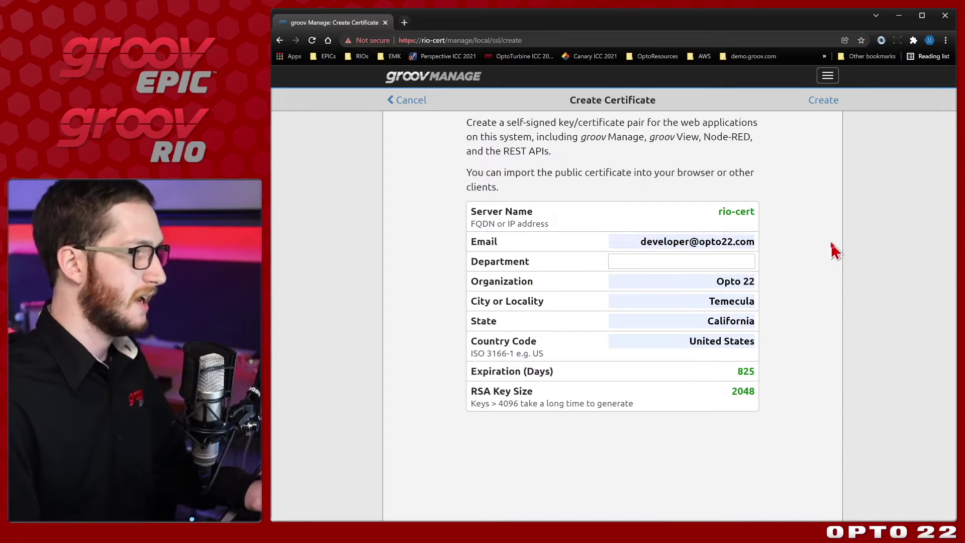
type("Developer")
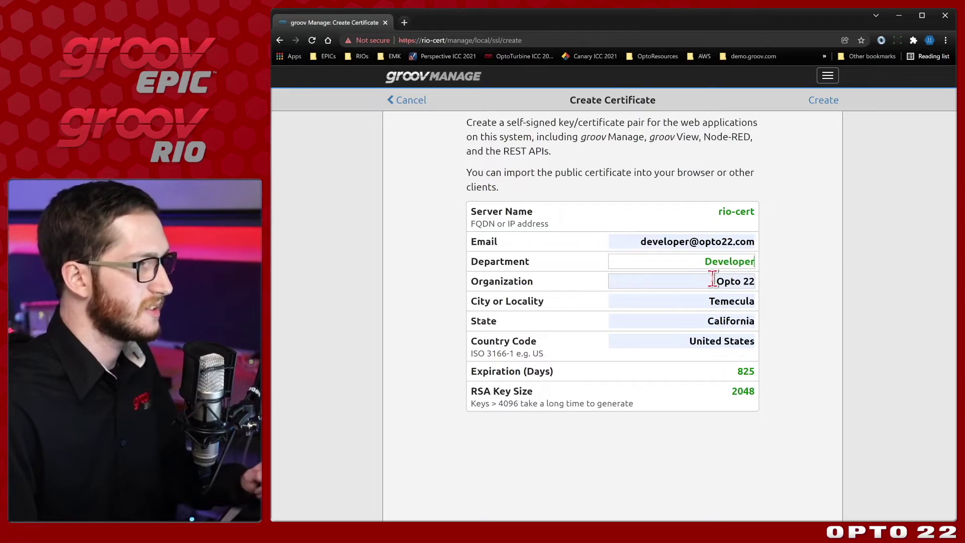
left_click(713, 280)
key("Down")
key("Return")
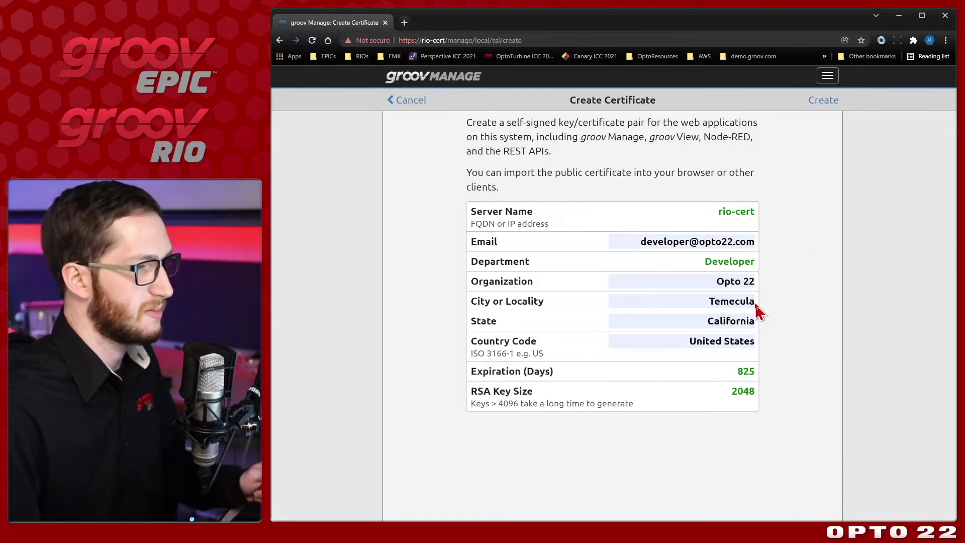
Step: Replace the Country Code 'United States' with US, then right-click the ISO 3166-1 hint
left_click(752, 320)
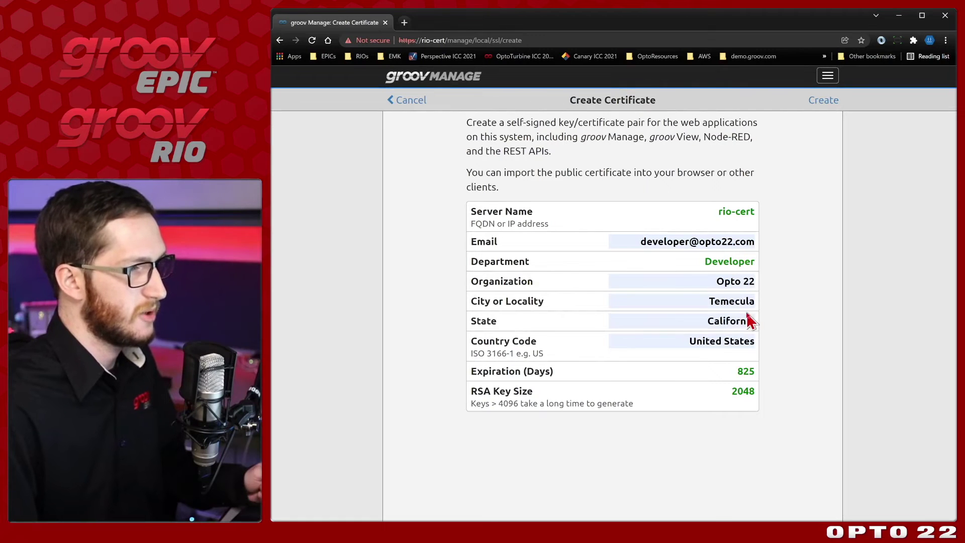
left_click(749, 320)
left_click(677, 336)
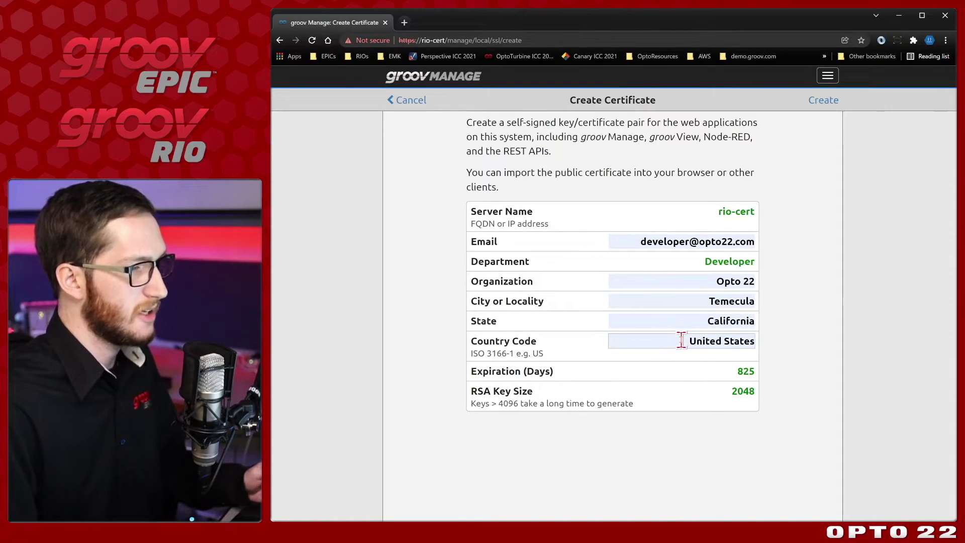
triple_click(681, 341)
key("BackSpace")
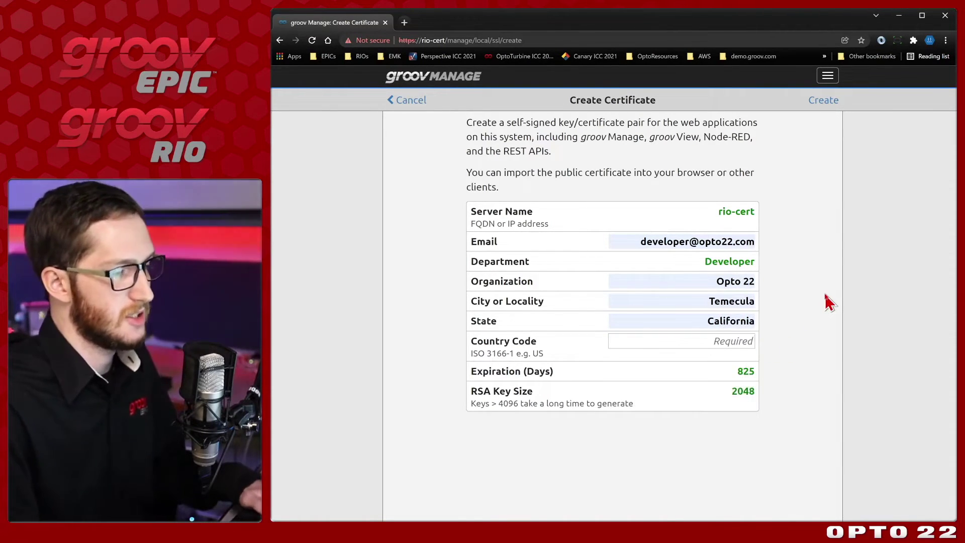
type("US")
key("Return")
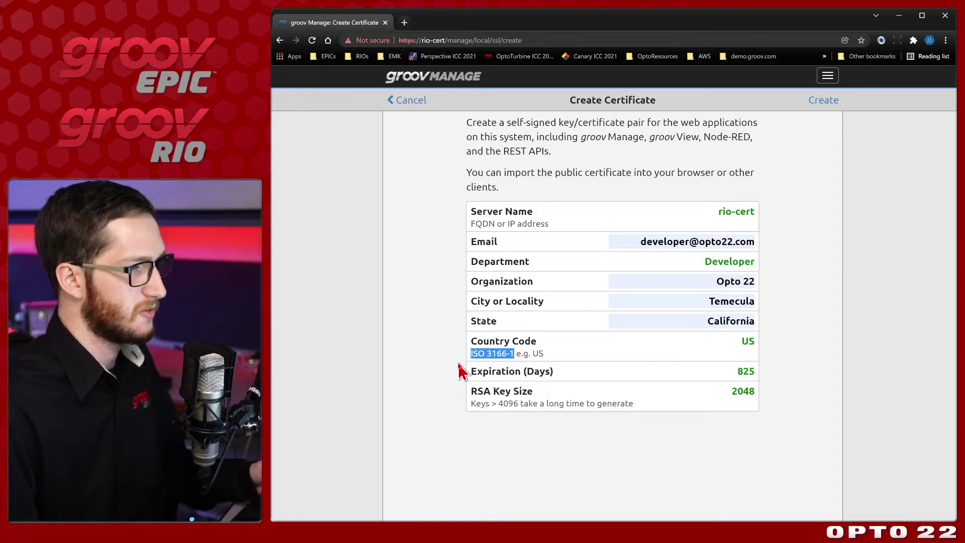
right_click(482, 354)
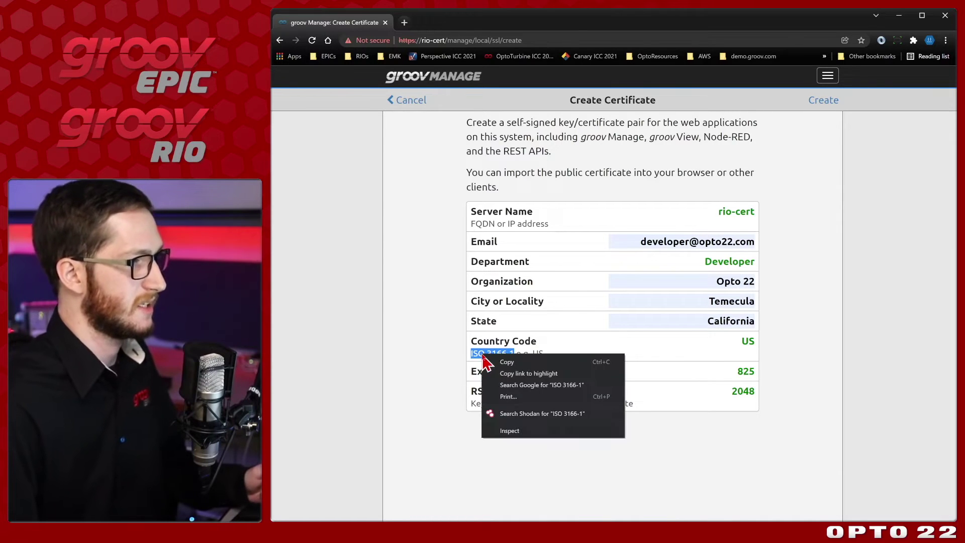
Step: Search ISO 3166-1, find United States in the Wikipedia code table, then close both lookup tabs
left_click(523, 390)
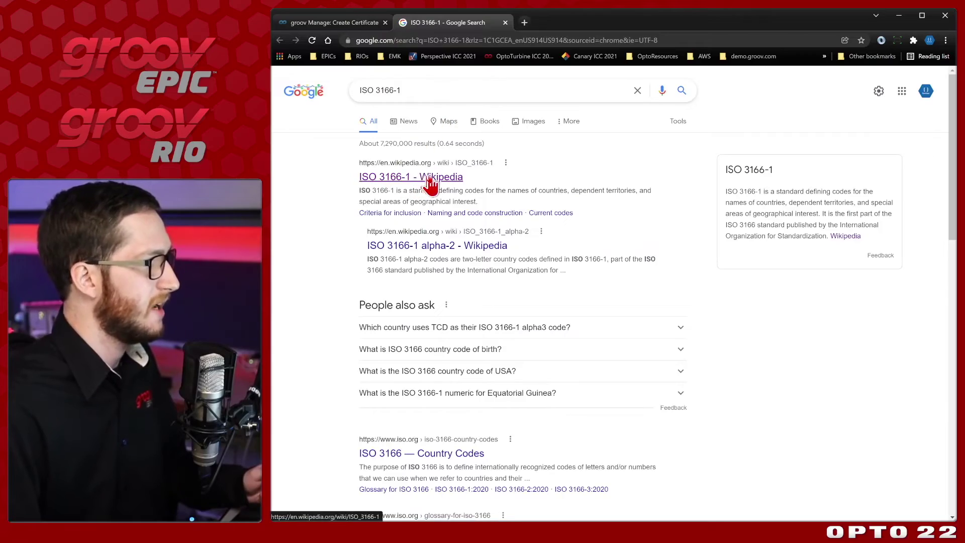
left_click(431, 185)
scroll(549, 183, "down", 6)
scroll(550, 183, "down", 10)
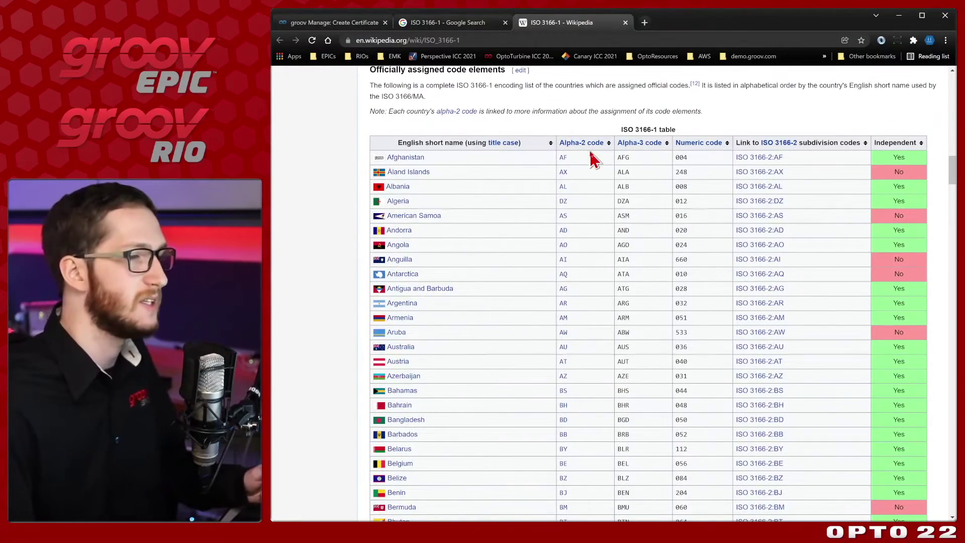
scroll(592, 185, "down", 20)
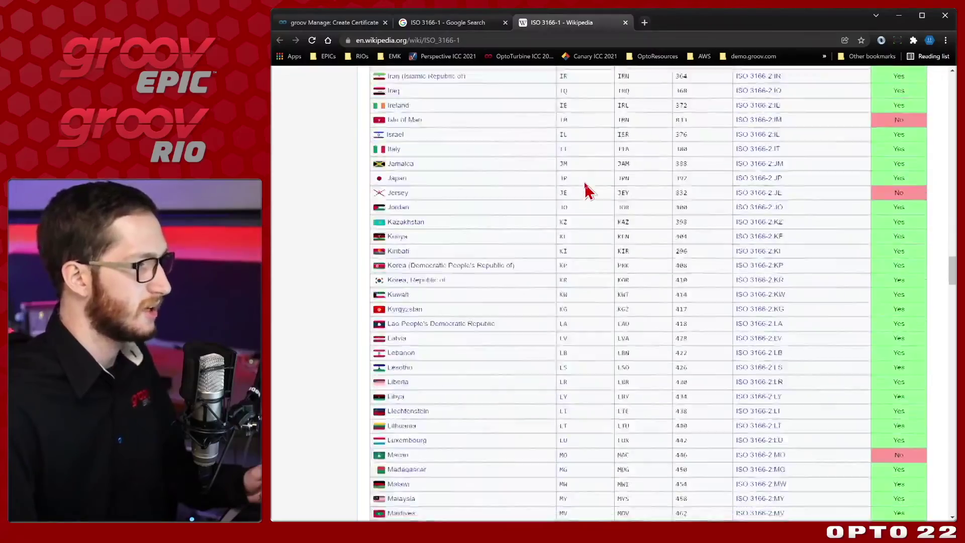
scroll(589, 191, "down", 20)
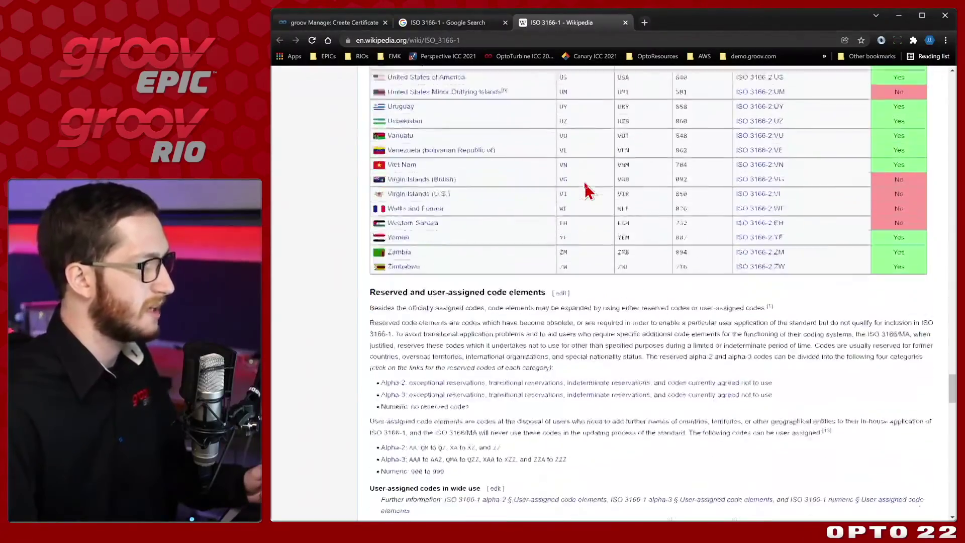
scroll(589, 191, "up", 1)
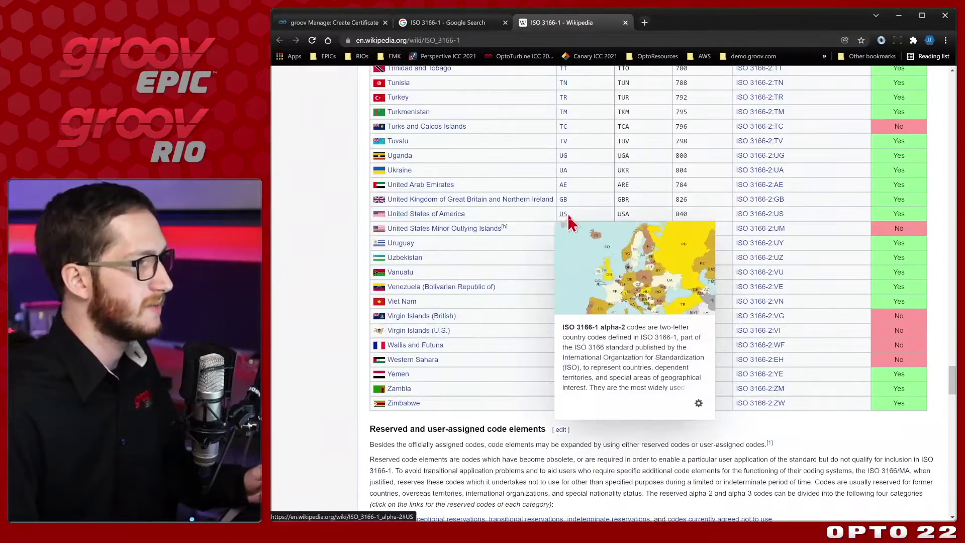
key("ctrl+w")
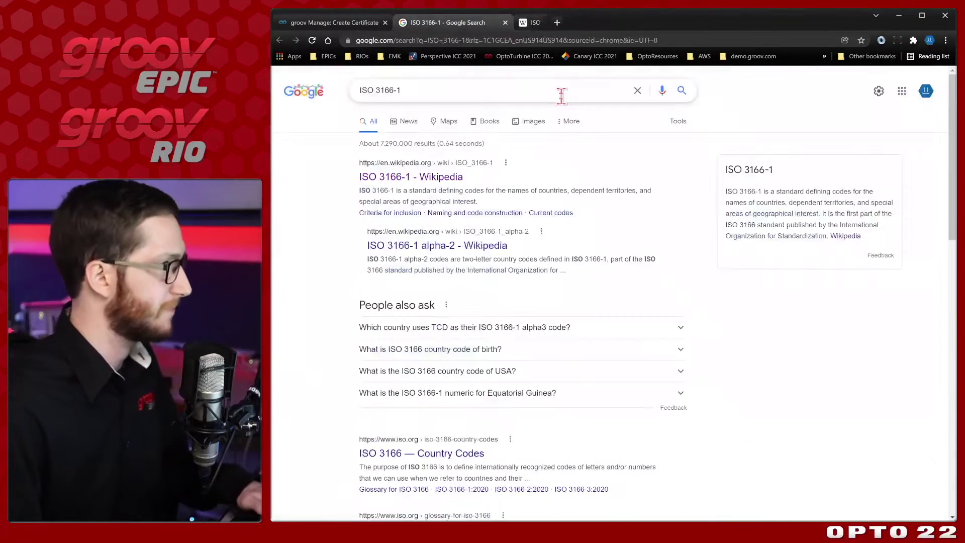
key("ctrl+w")
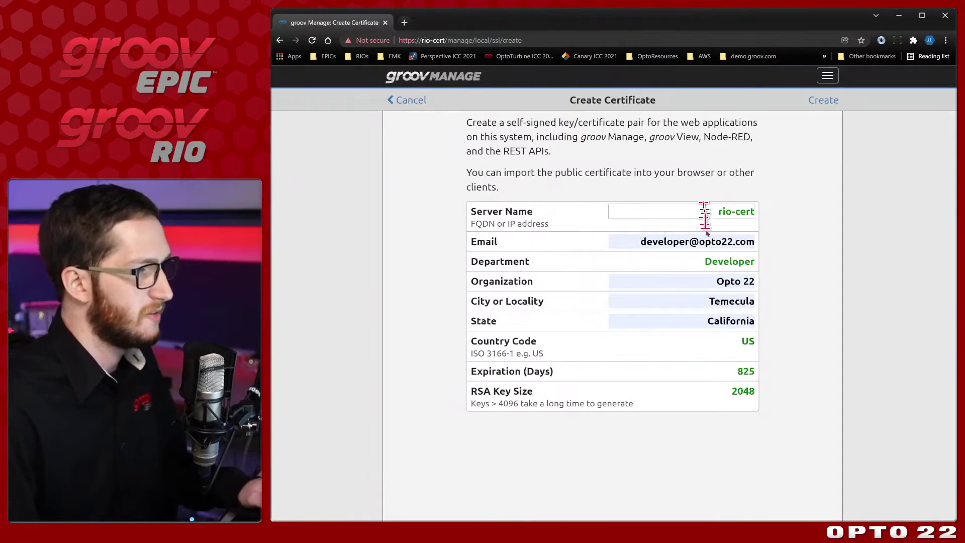
Step: Click back into the Country Code field of the completed rio-cert certificate form
left_click(735, 344)
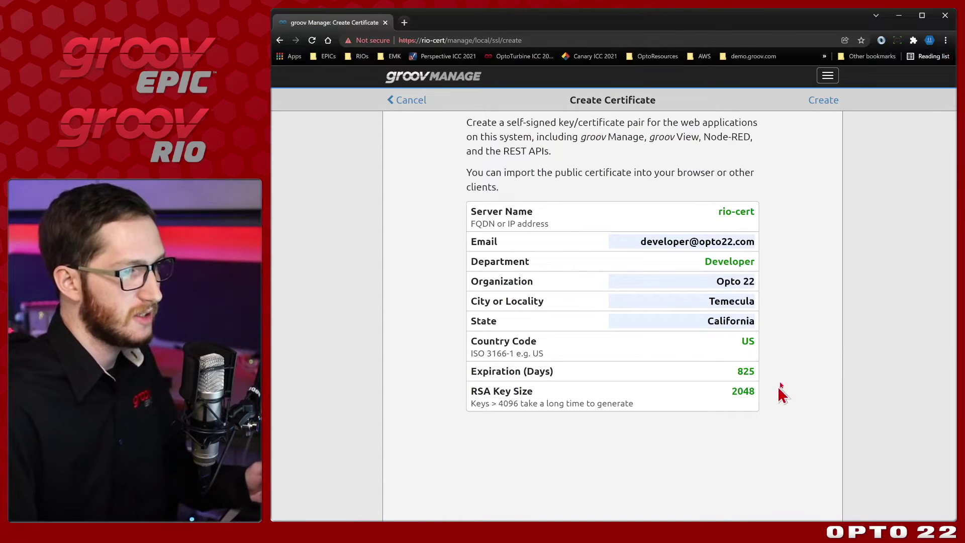
Step: Create the rio-cert certificate, reload after Manage restarts, and proceed past Chrome's privacy warning
left_click(816, 111)
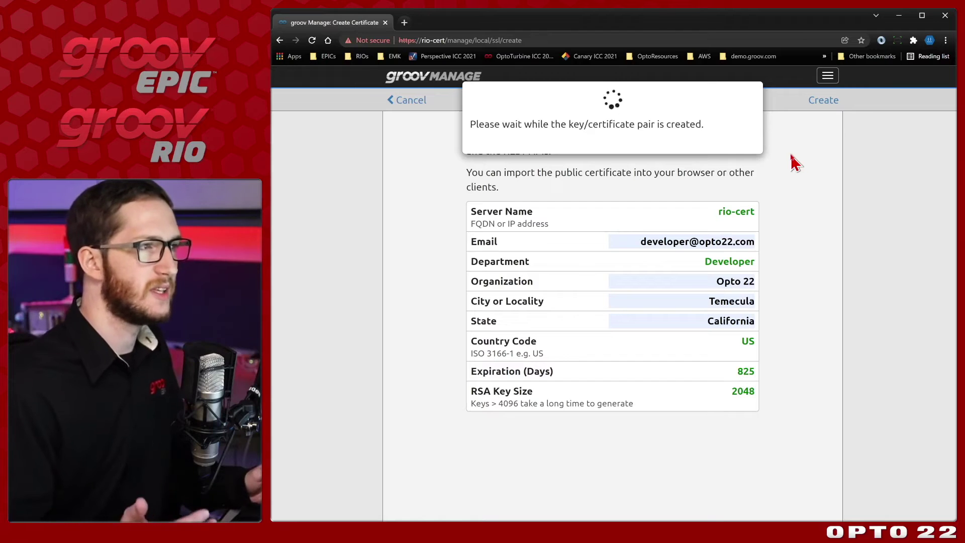
left_click(372, 40)
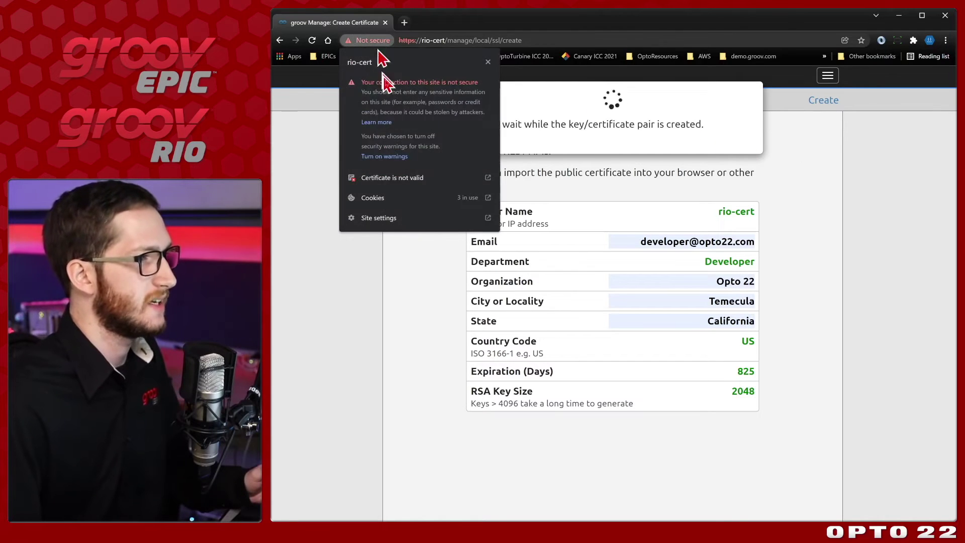
left_click(437, 332)
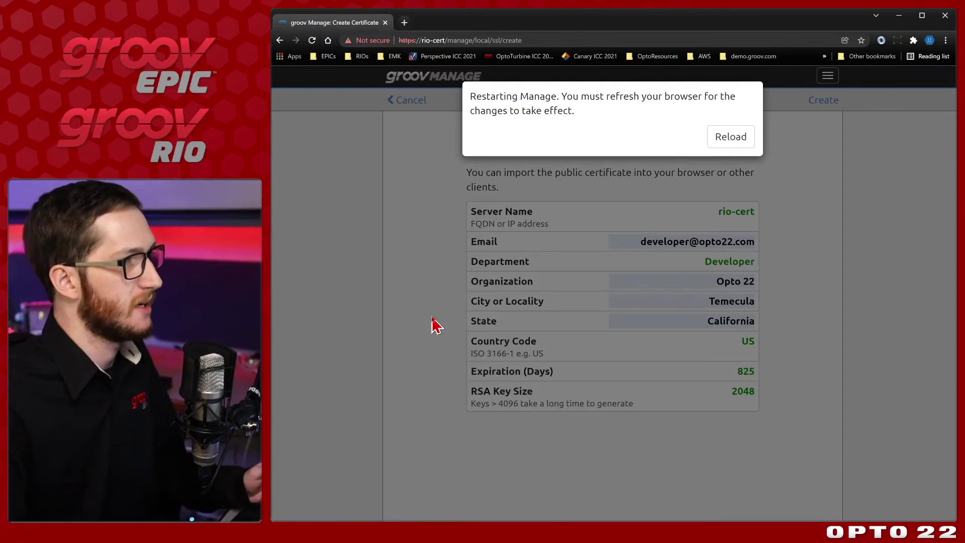
left_click(737, 140)
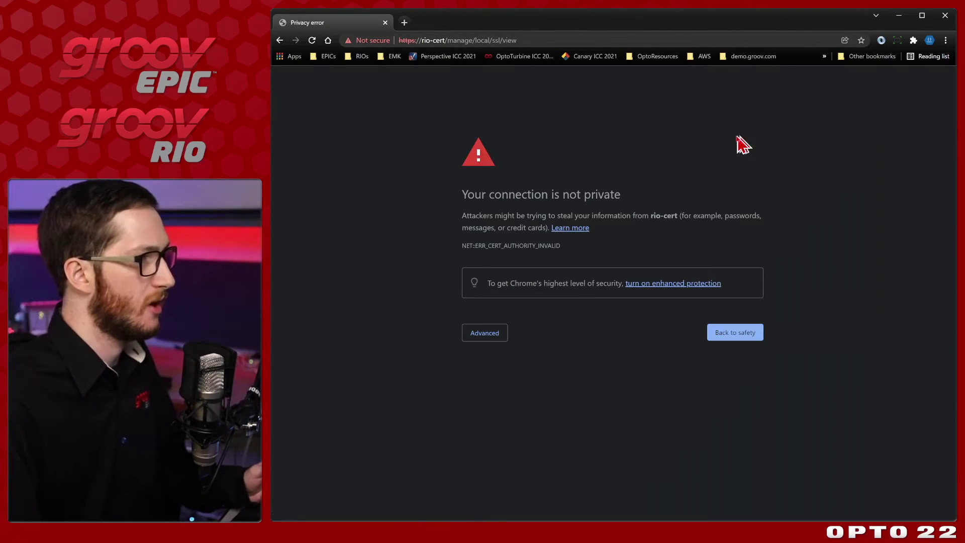
left_click(499, 344)
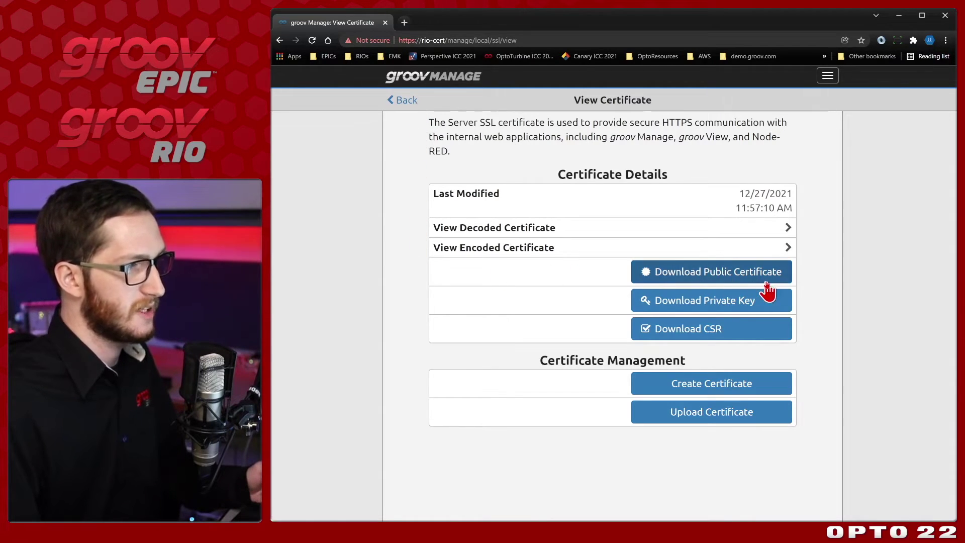
left_click(751, 232)
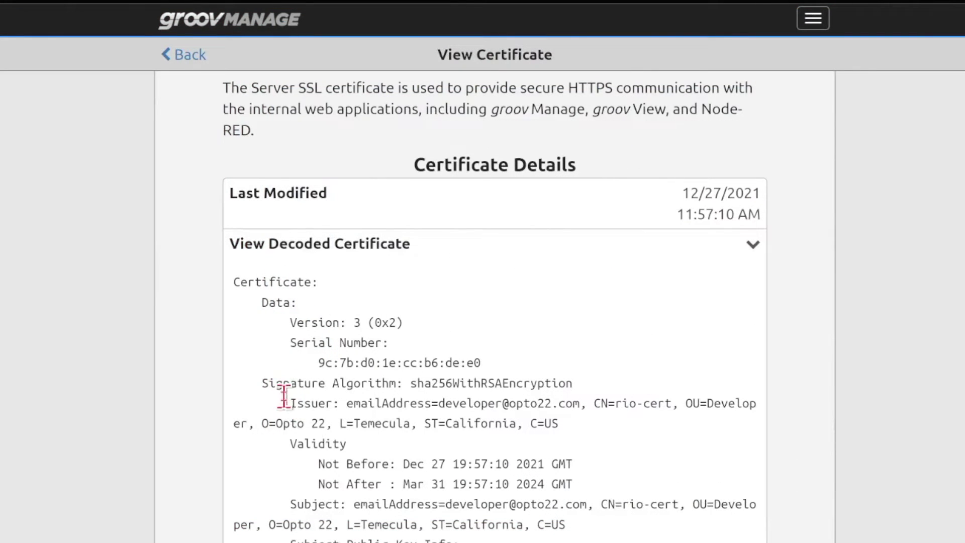
left_click_drag(346, 402, 609, 430)
left_click(603, 423)
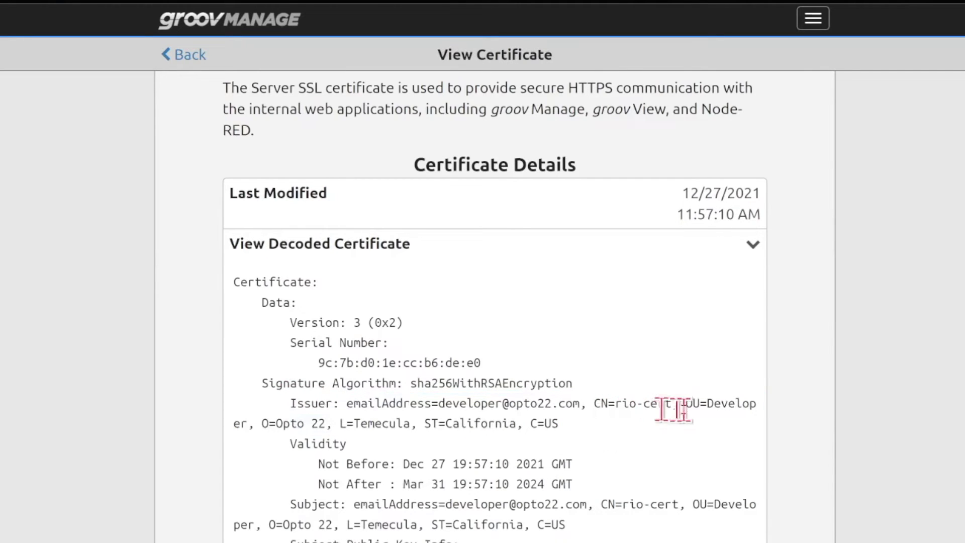
left_click_drag(688, 404, 758, 405)
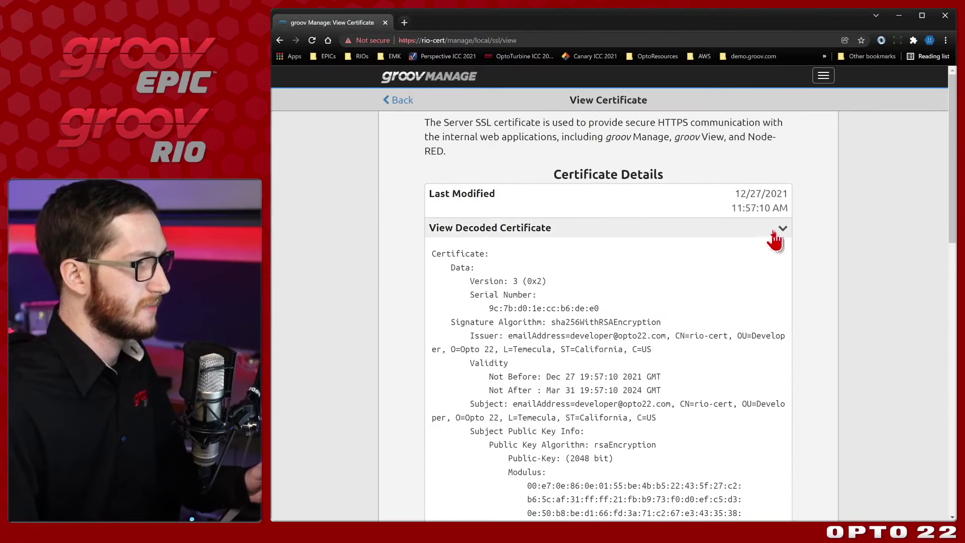
left_click(693, 248)
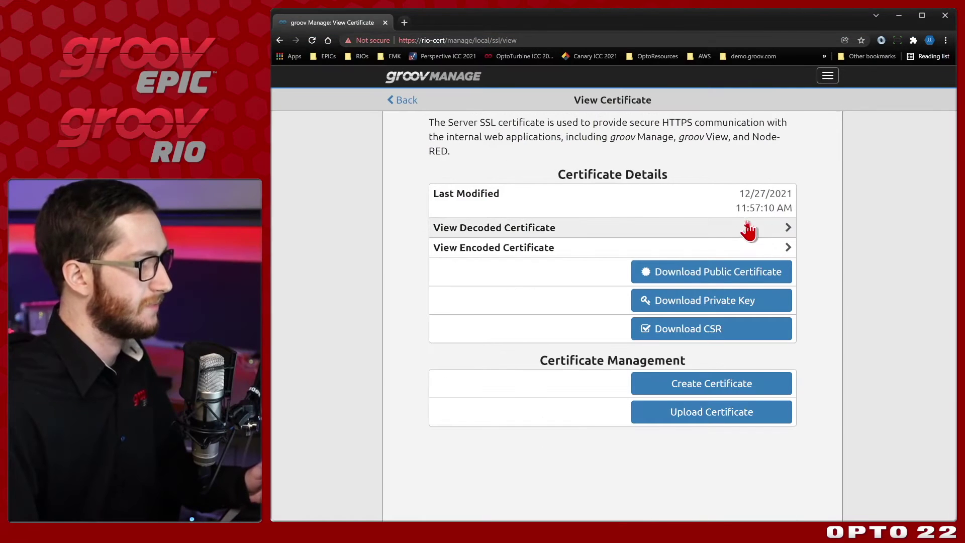
left_click(385, 44)
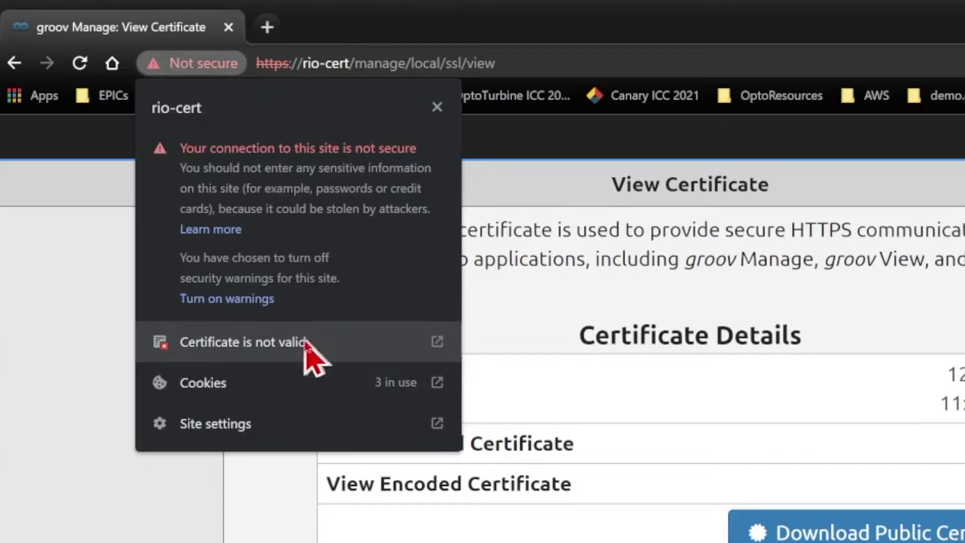
left_click(397, 343)
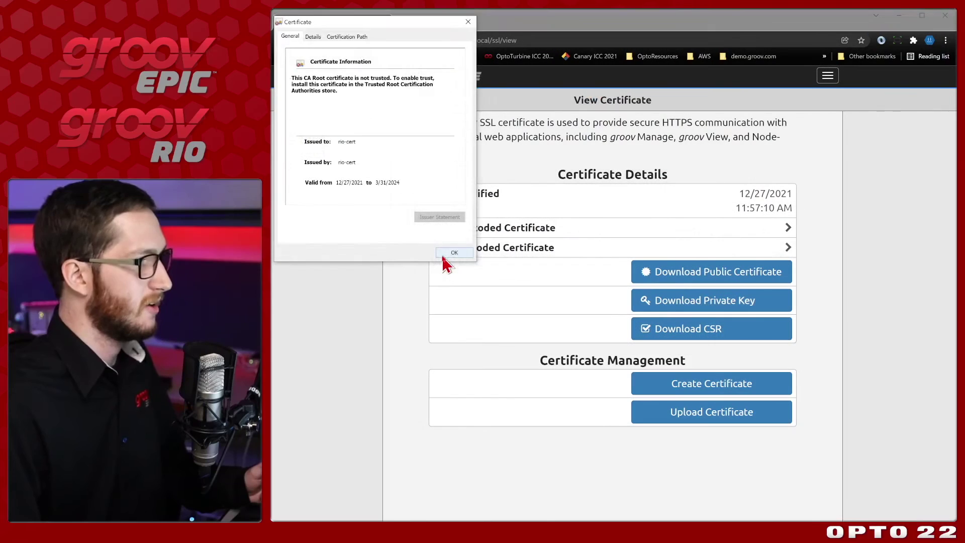
left_click(352, 493)
Step: Download the public certificate as rio-cert_public-cert.crt with the All Files type
left_click(740, 274)
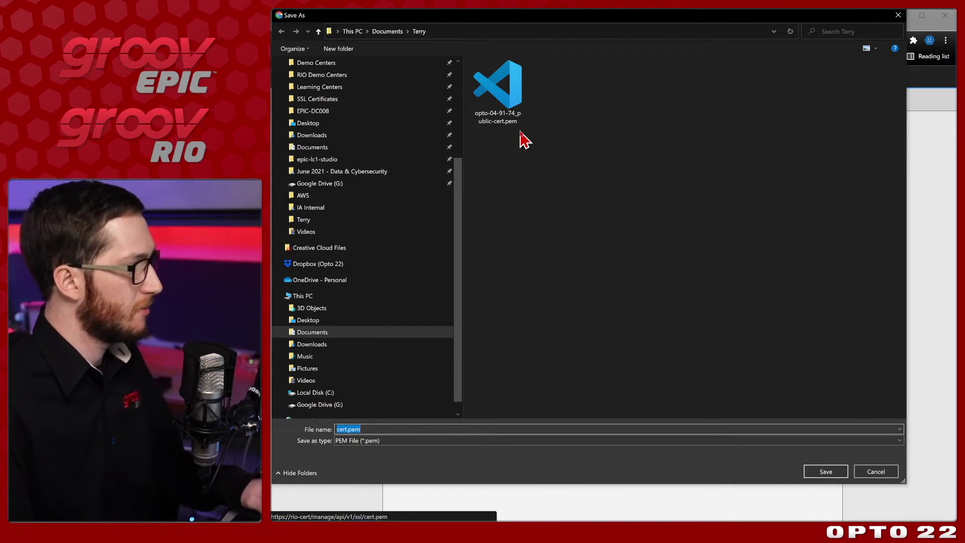
key("Home")
key("Delete")
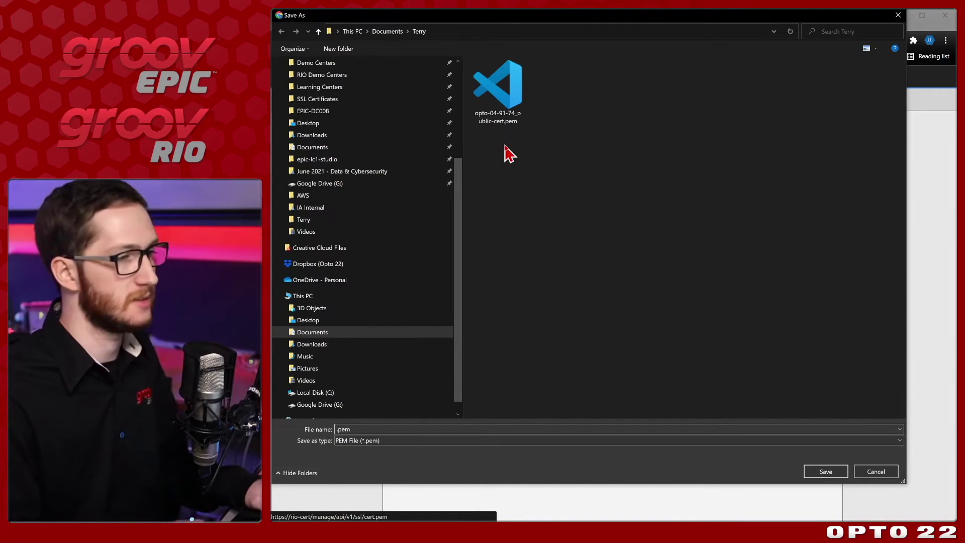
type("r")
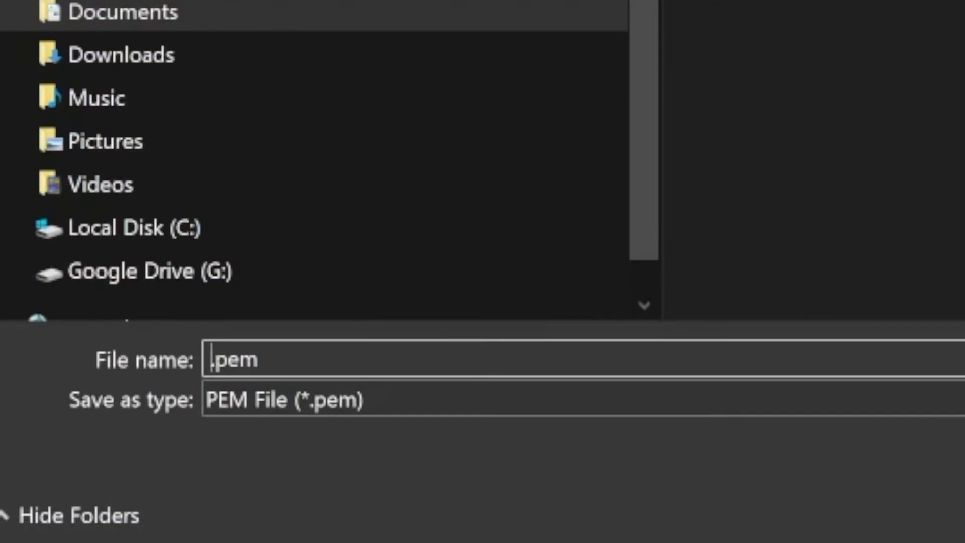
type("io-cert_")
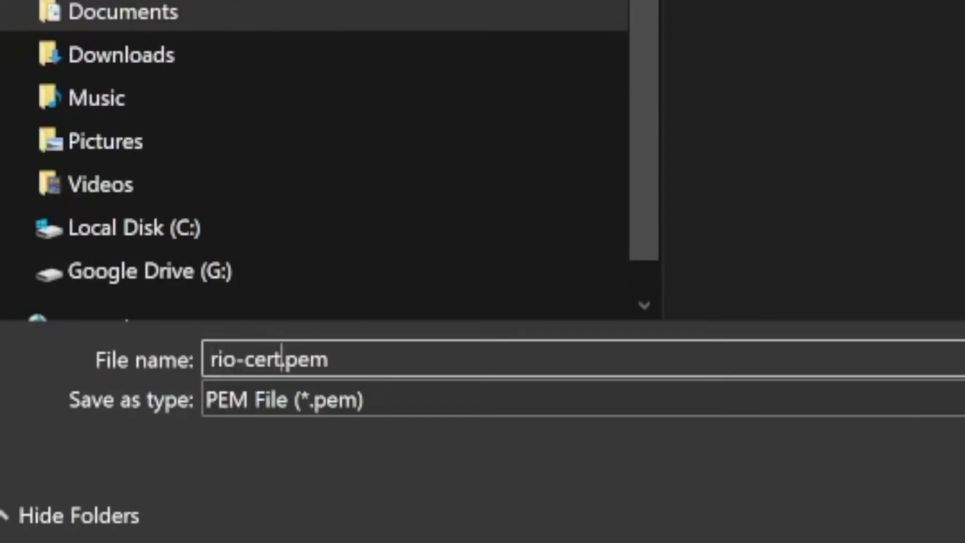
type("public")
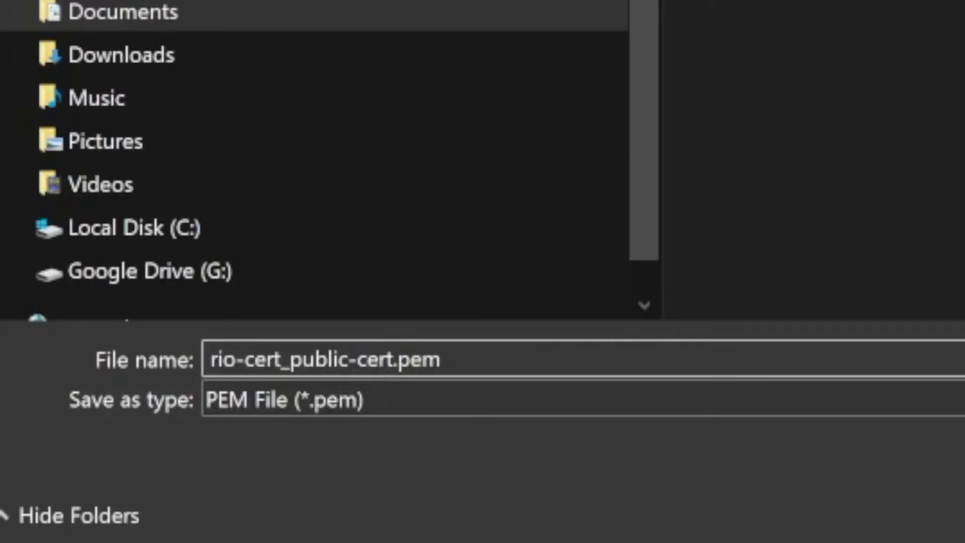
left_click(513, 400)
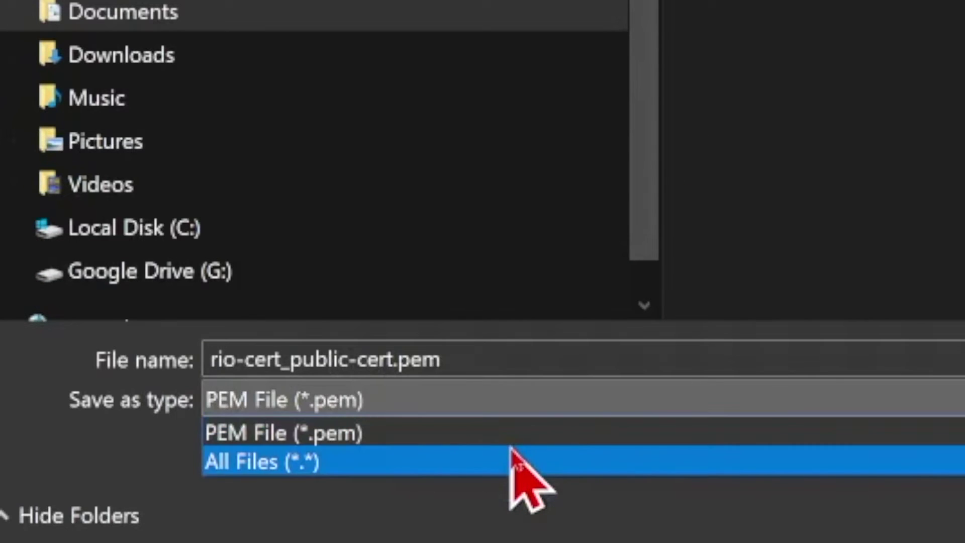
left_click(509, 458)
left_click(478, 357)
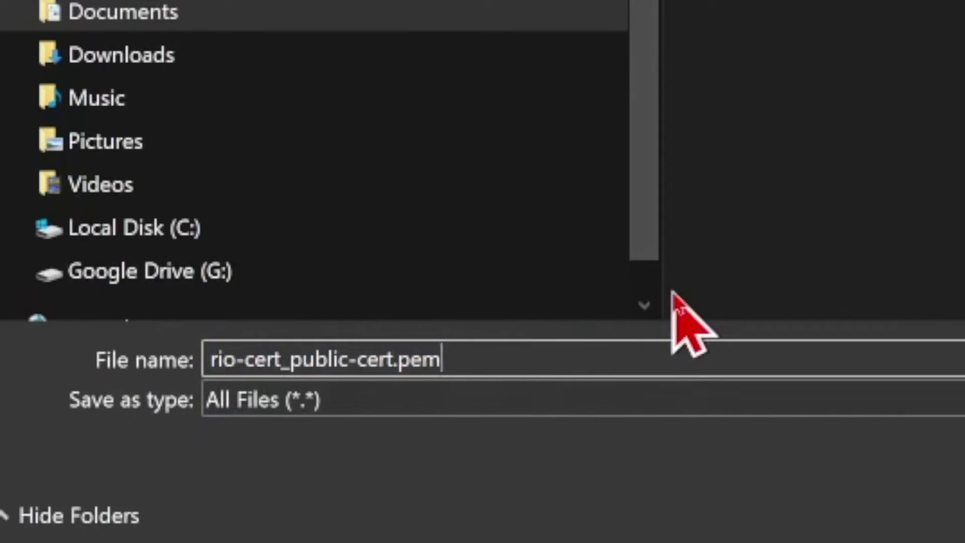
key("BackSpace")
type("crt")
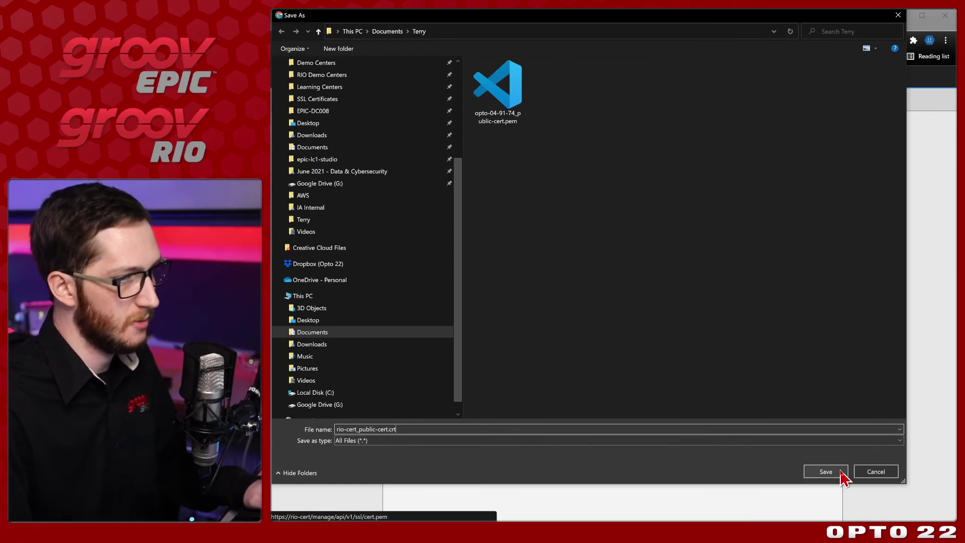
left_click(841, 473)
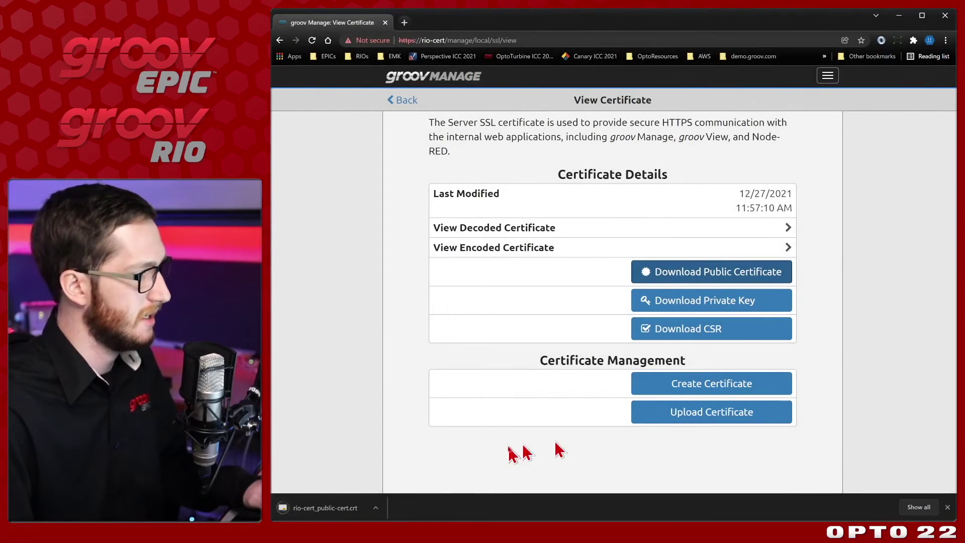
Step: Show the downloaded rio-cert_public-cert.crt in File Explorer and choose Install Certificate on it
left_click(376, 508)
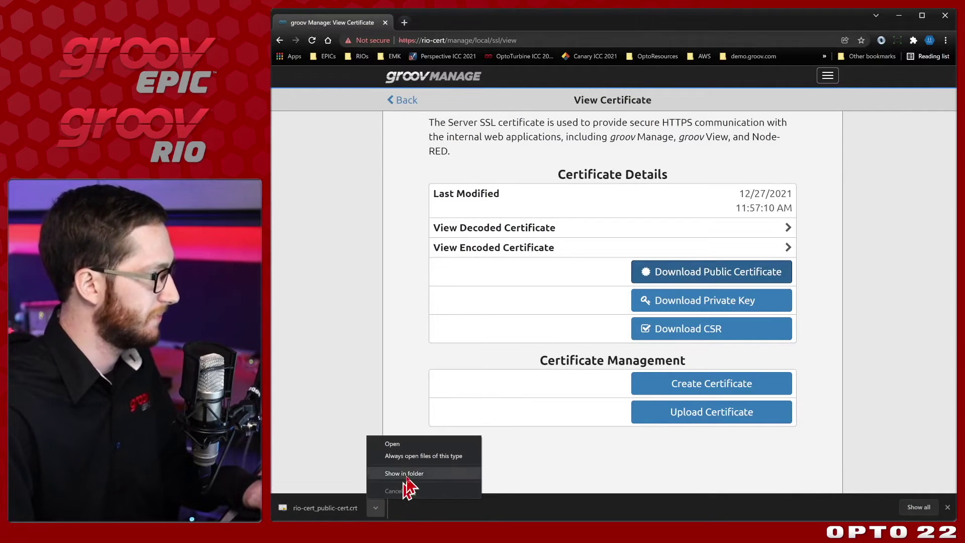
left_click(378, 485)
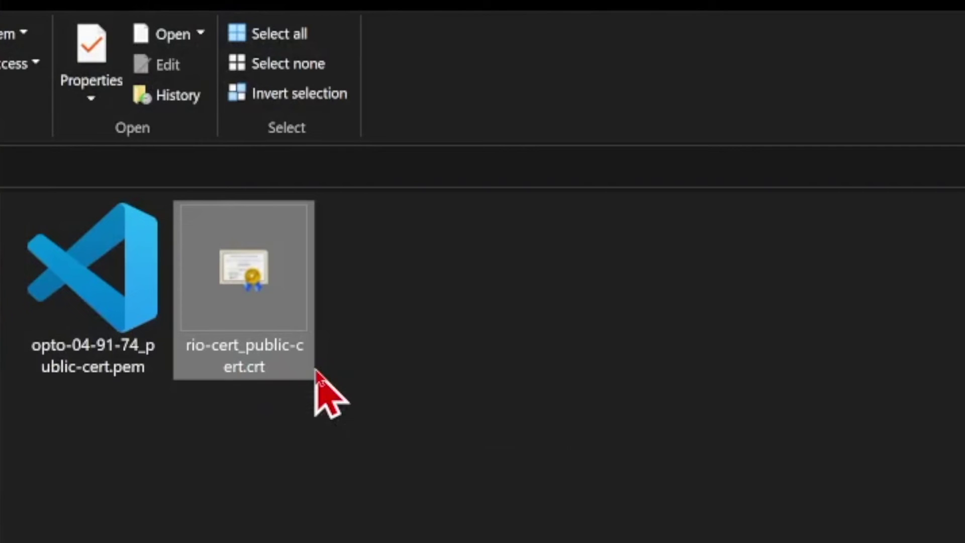
right_click(272, 294)
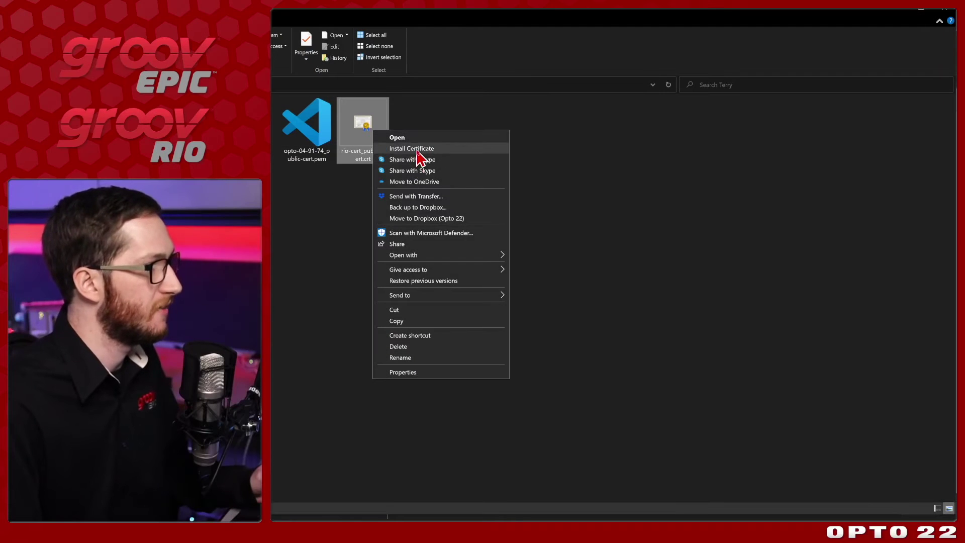
left_click(421, 340)
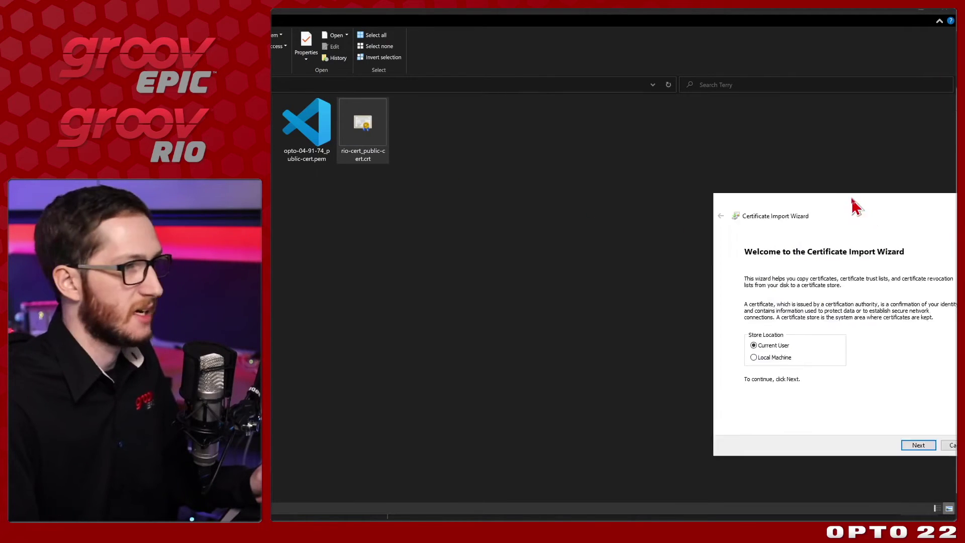
Step: Choose Local Machine as the import location in the Certificate Import Wizard
left_click_drag(621, 146, 601, 123)
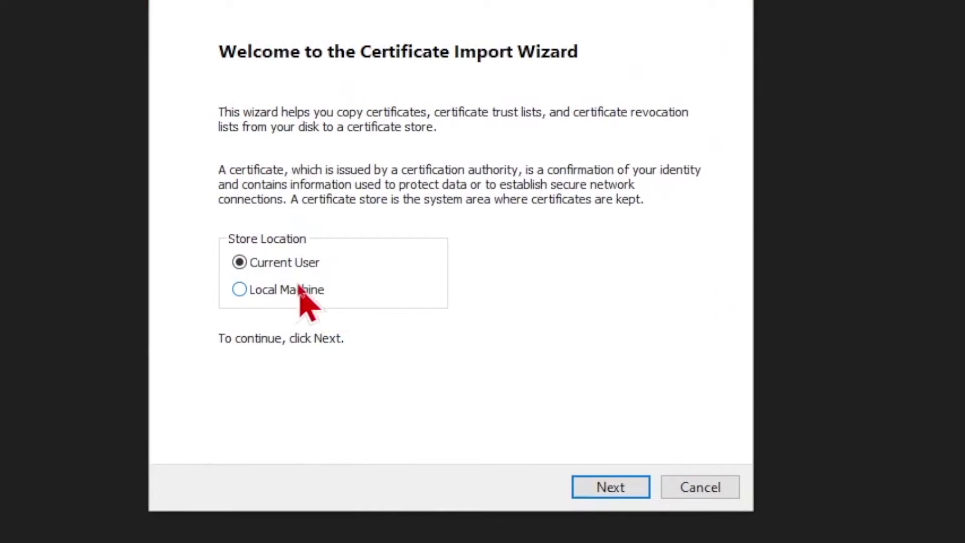
left_click(531, 280)
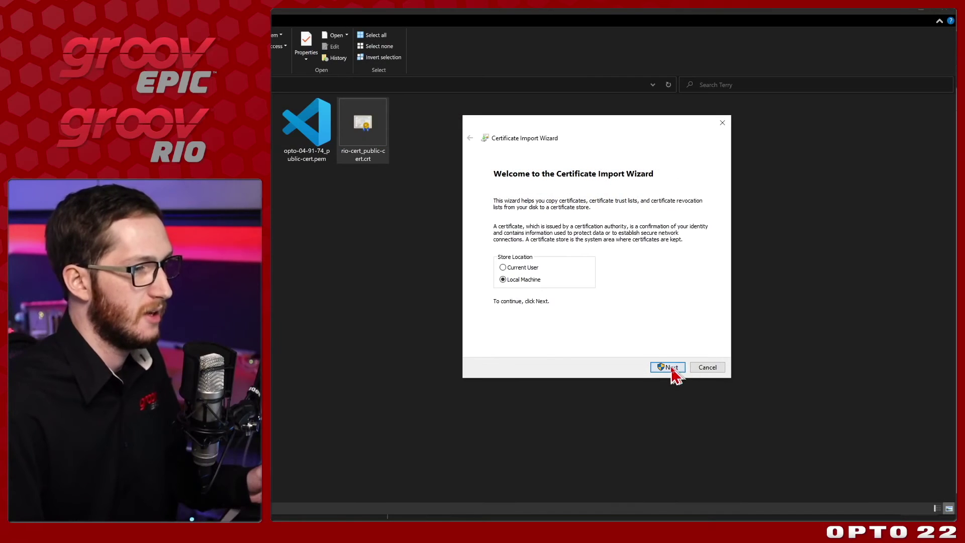
left_click(604, 490)
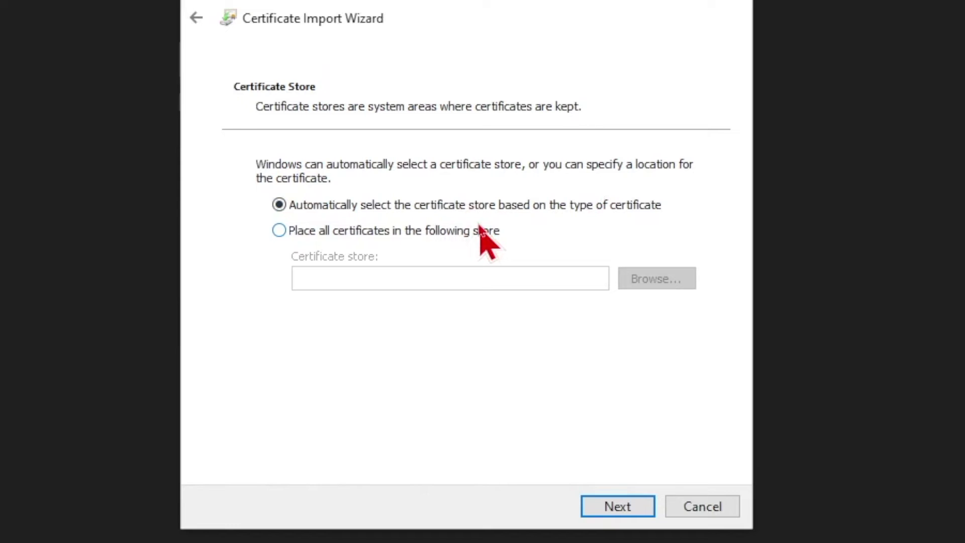
Step: Place the certificate in Trusted Root Certification Authorities and complete the import
left_click(290, 229)
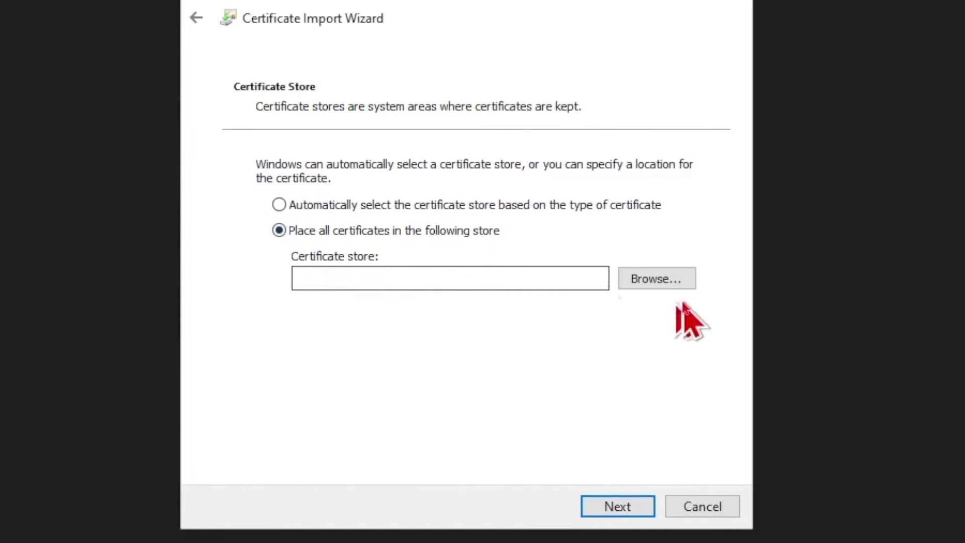
left_click(653, 279)
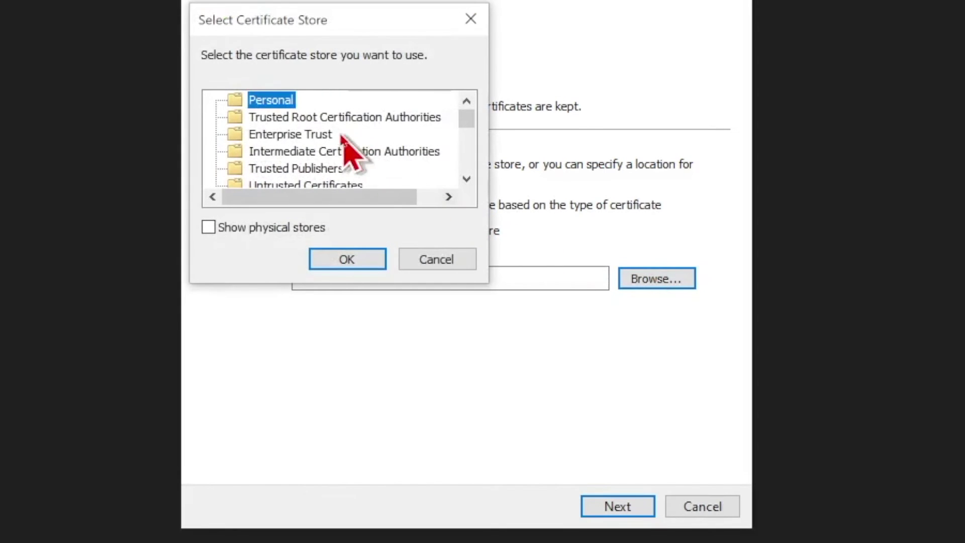
left_click(290, 120)
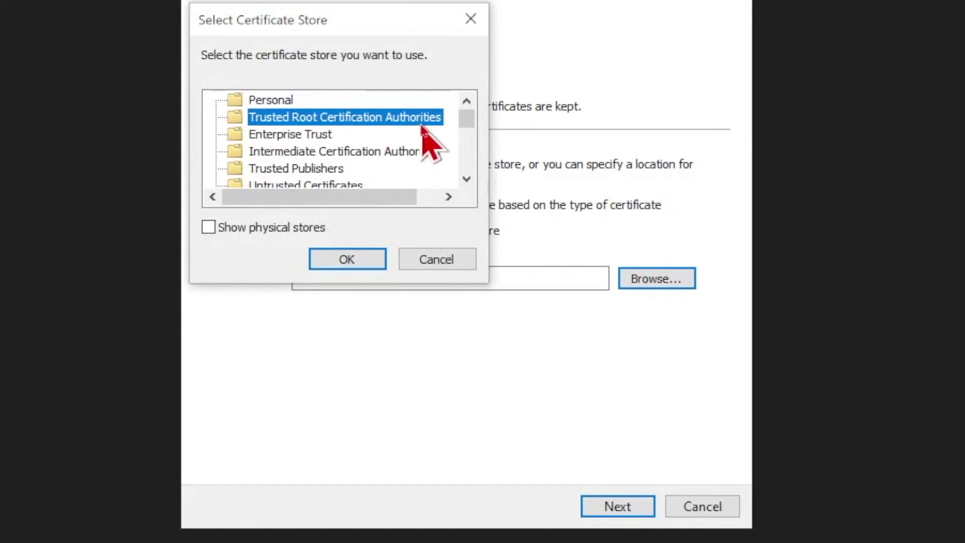
left_click(348, 259)
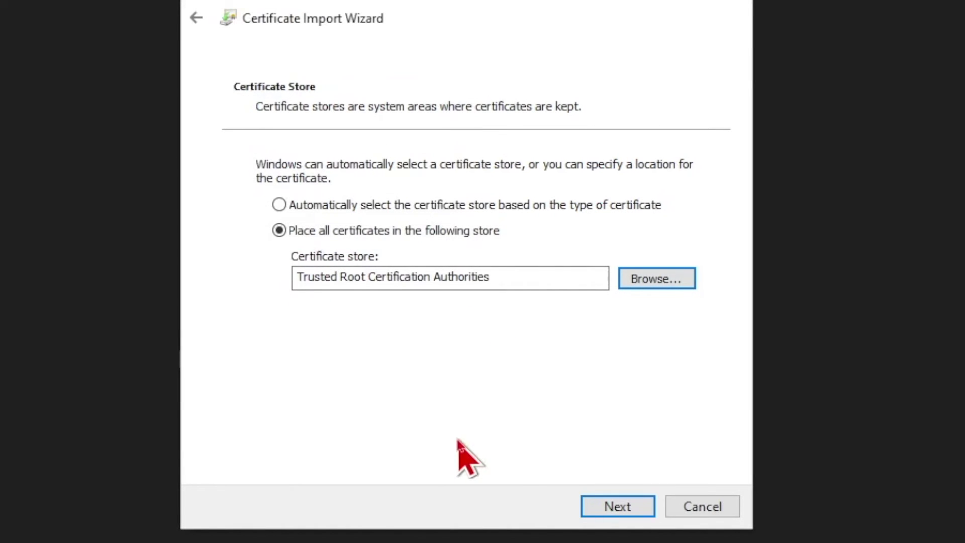
left_click(611, 505)
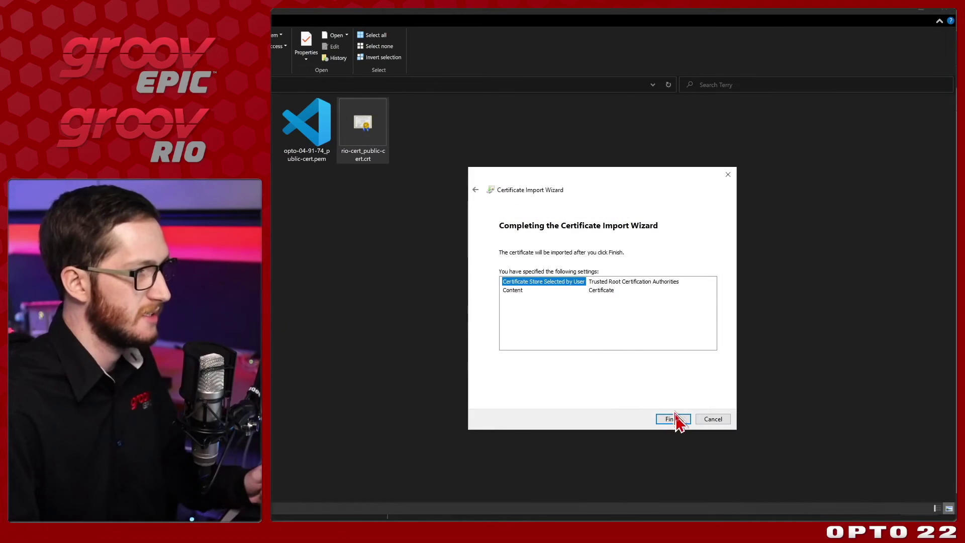
left_click(616, 508)
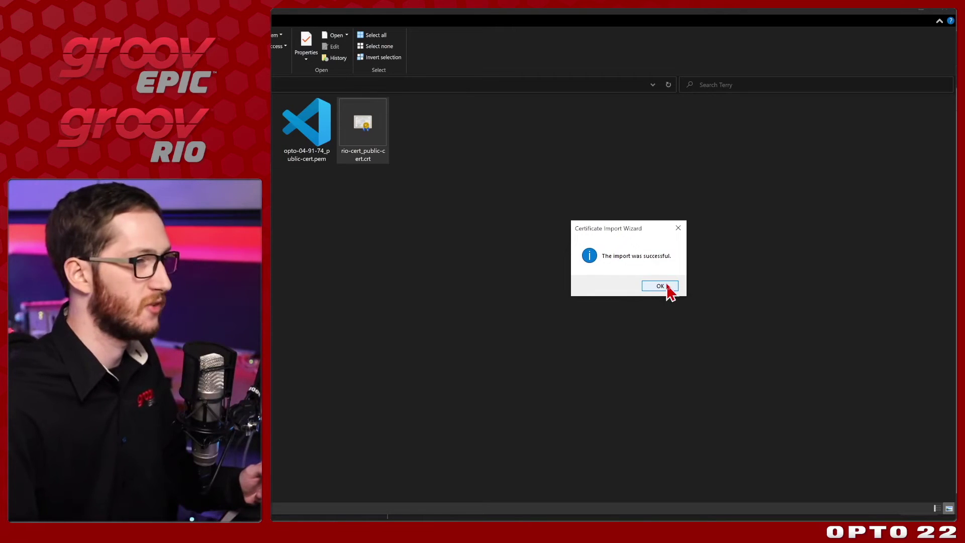
left_click(668, 288)
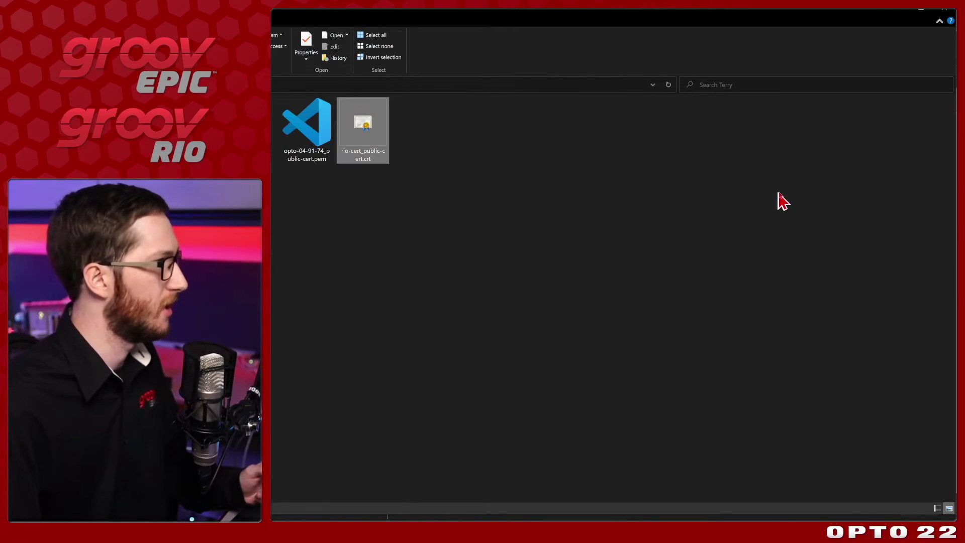
Step: Back in Chrome, reload the rio-cert View Certificate page, also retrying it in a new tab
key("alt+Tab")
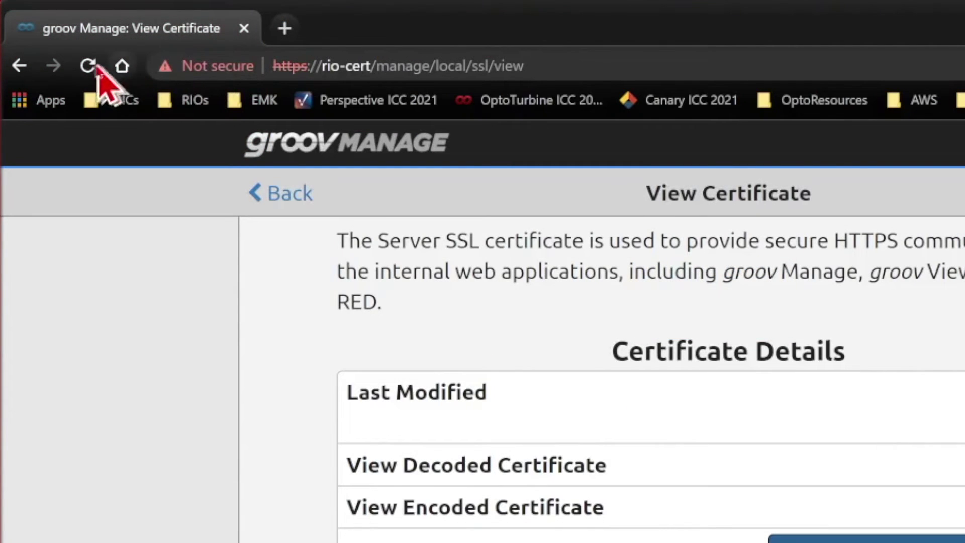
left_click(86, 66)
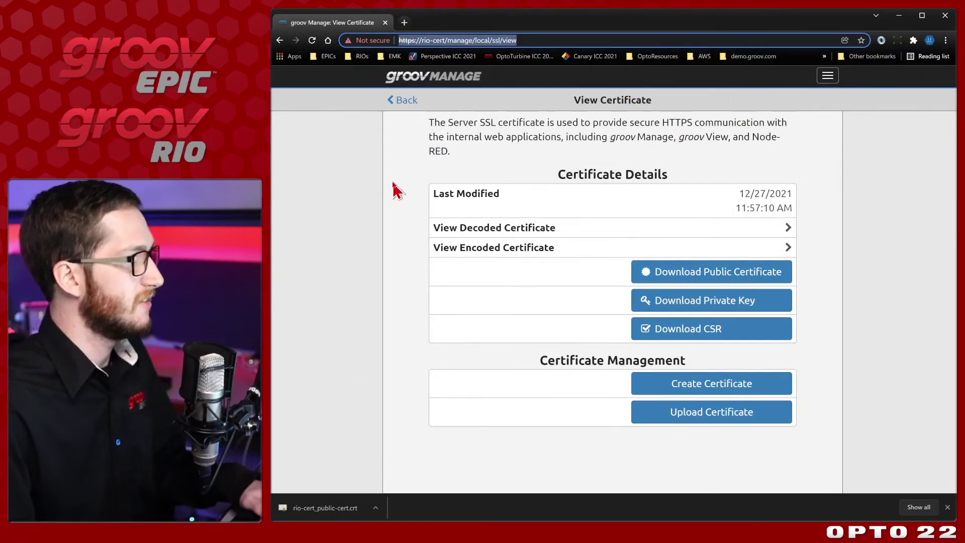
key("ctrl+t")
type("https://rio-cert/manage/local/ssl/view")
key("Return")
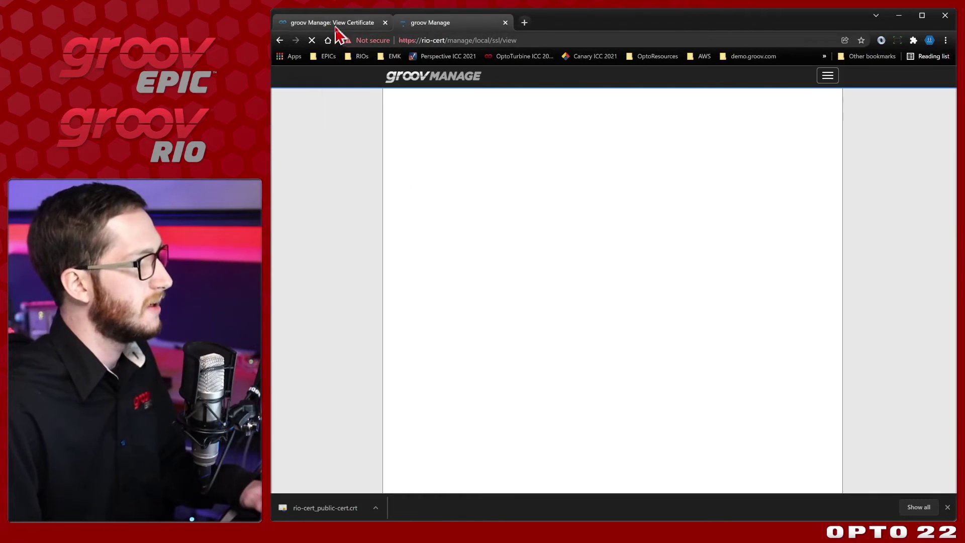
key("ctrl+w")
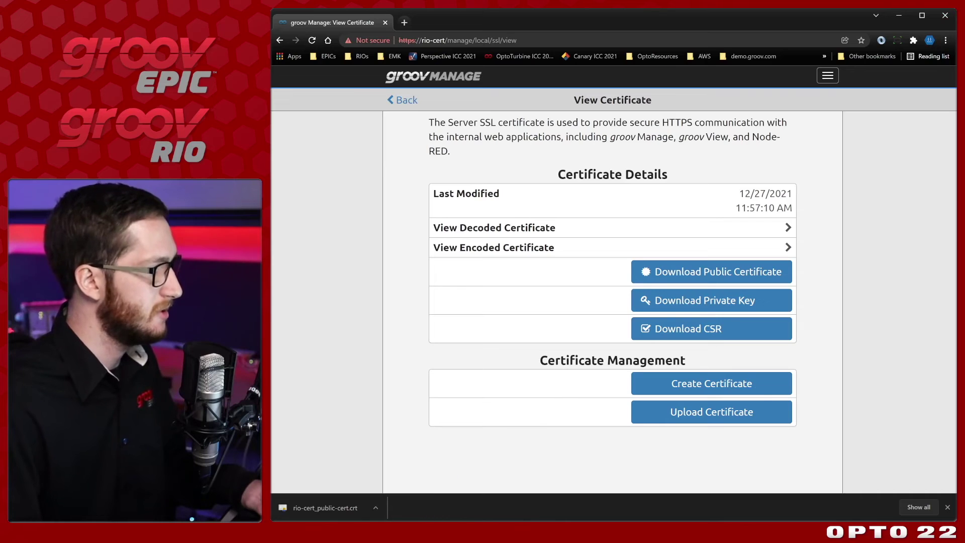
Step: Sign out of groov Manage from the menu's User page and close the download bar
key("ctrl+shift+Escape")
right_click(378, 101)
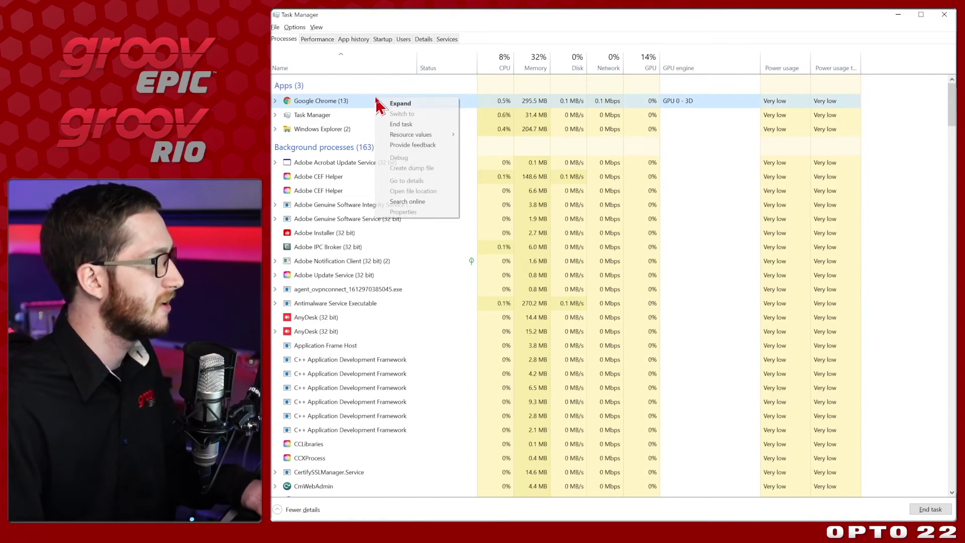
left_click(402, 124)
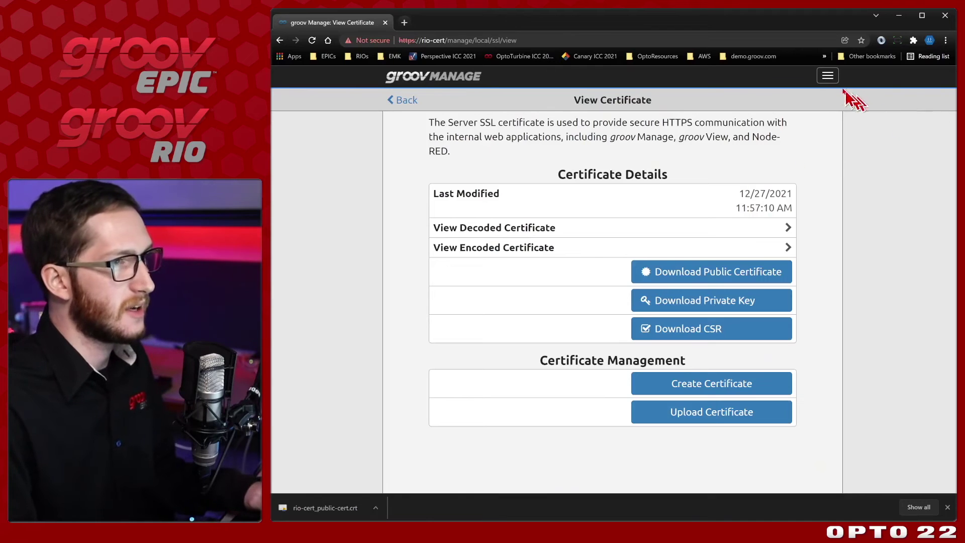
left_click(828, 77)
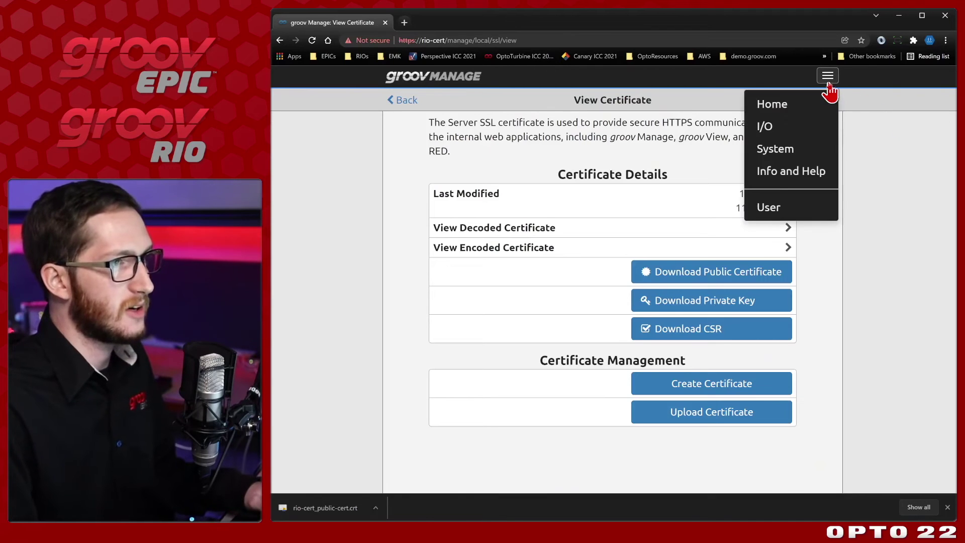
left_click(812, 209)
left_click(740, 151)
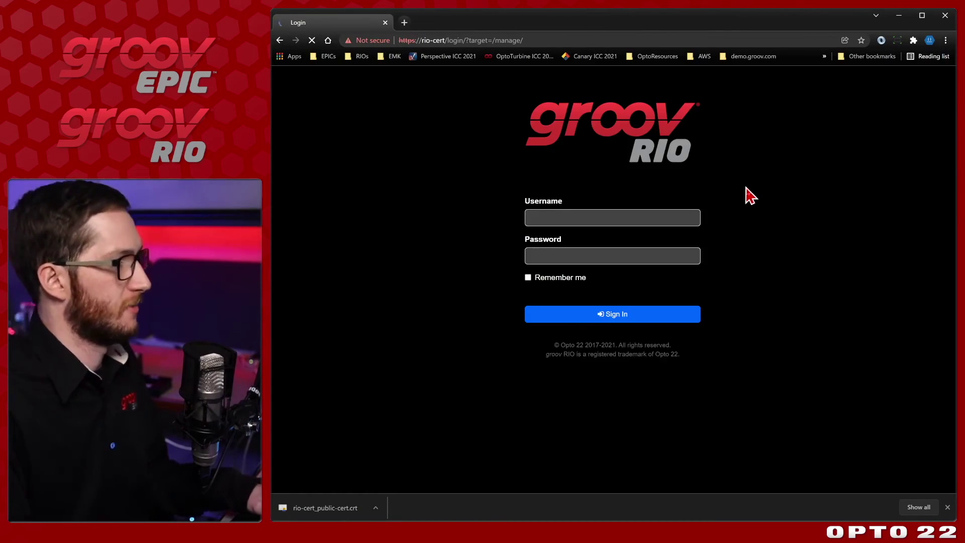
left_click(948, 507)
Step: End the Google Chrome task in Task Manager
key("ctrl+shift+Escape")
right_click(458, 102)
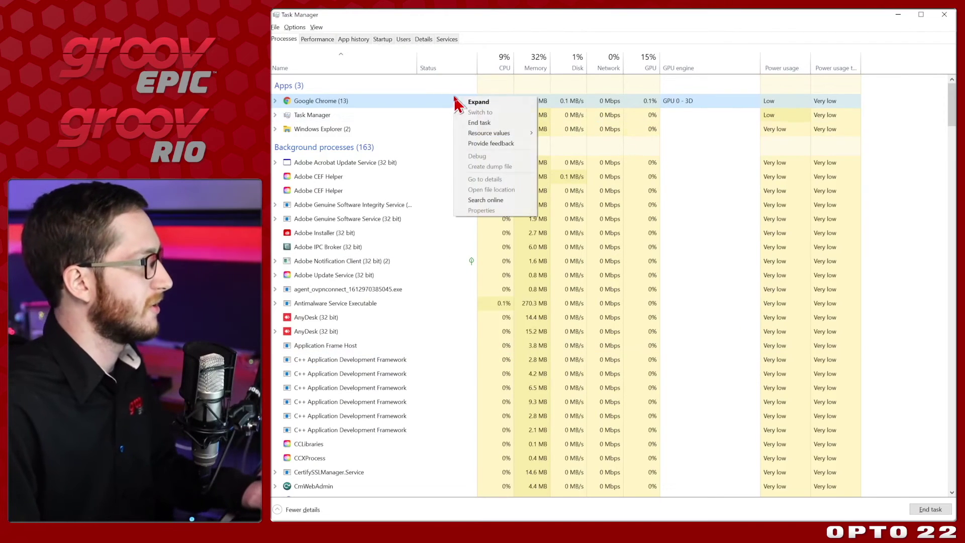
left_click(485, 122)
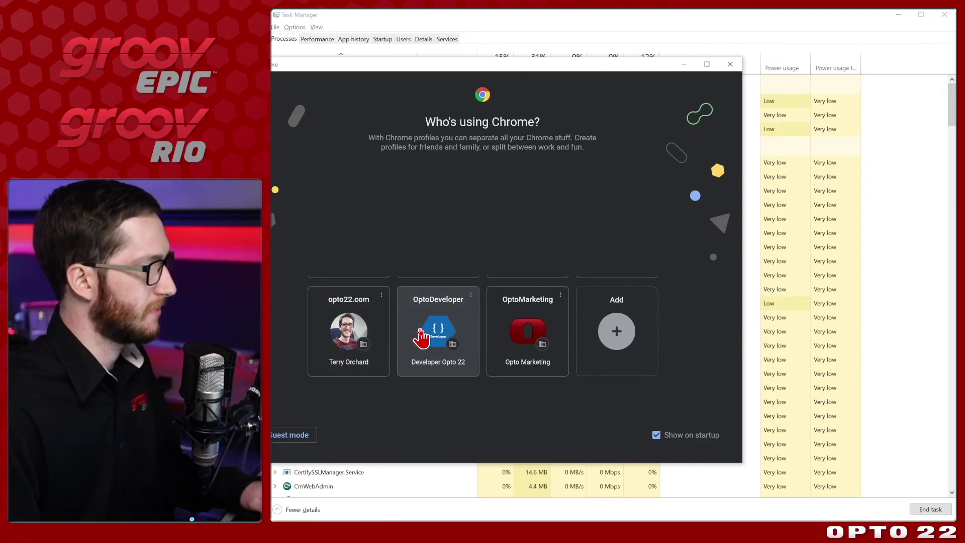
left_click(422, 336)
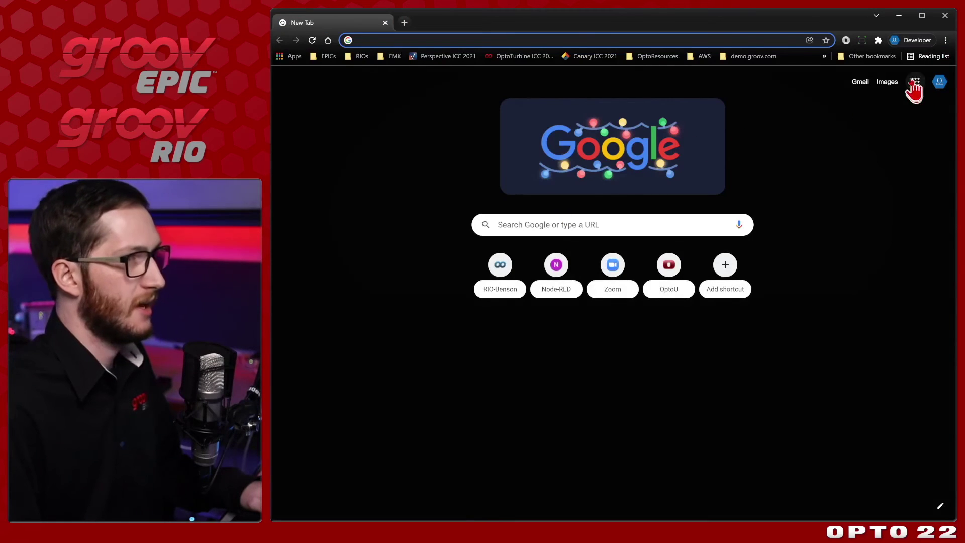
left_click(598, 41)
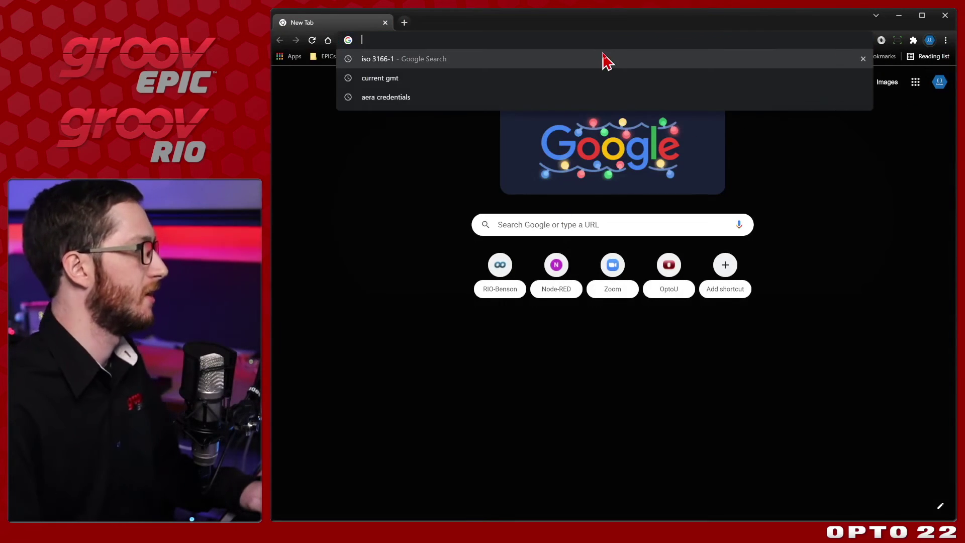
type("https:/")
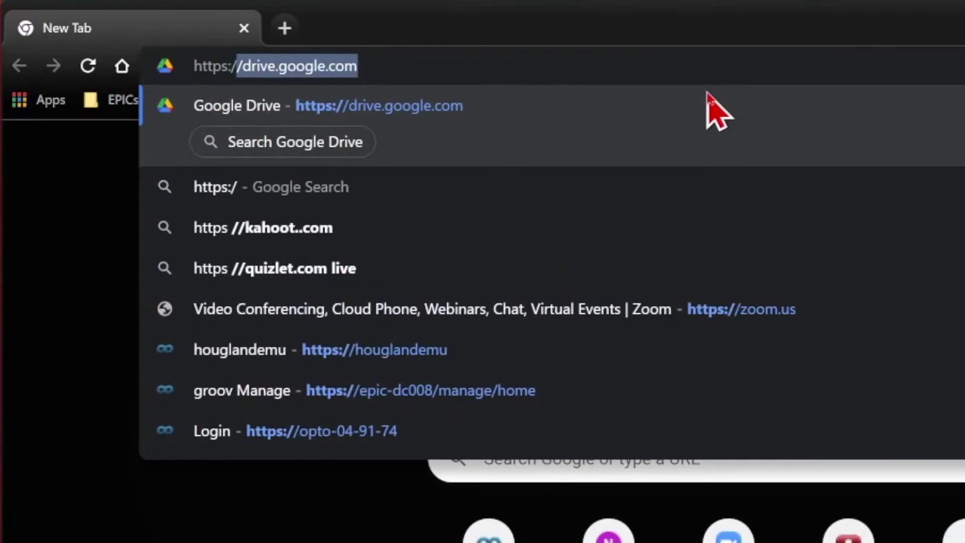
type("/rio-cert")
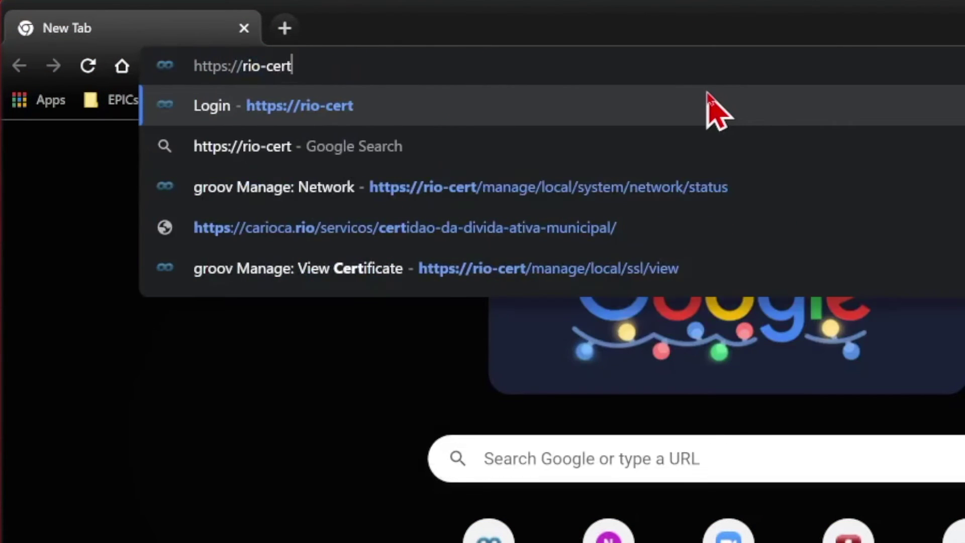
key("Return")
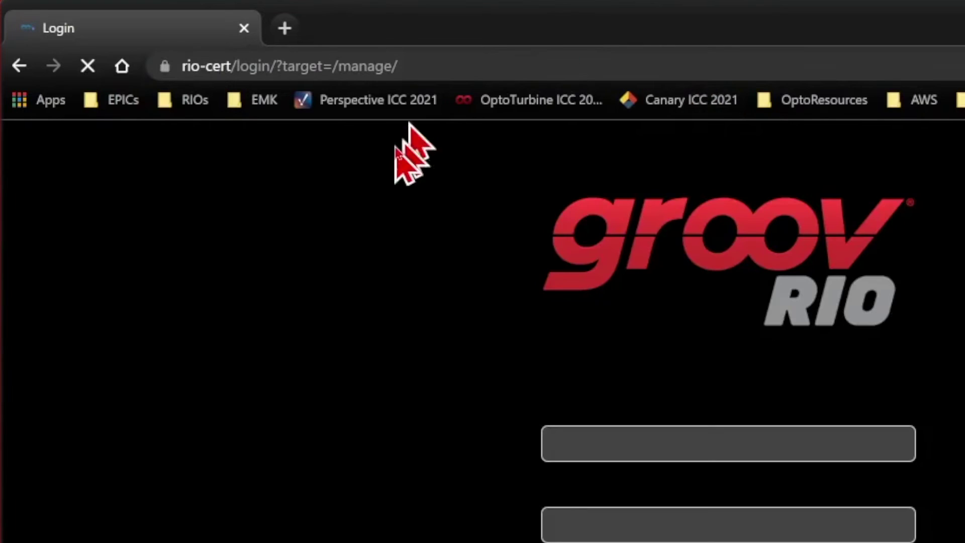
Step: View the site's certificate from the padlock's secure-connection details
left_click(163, 70)
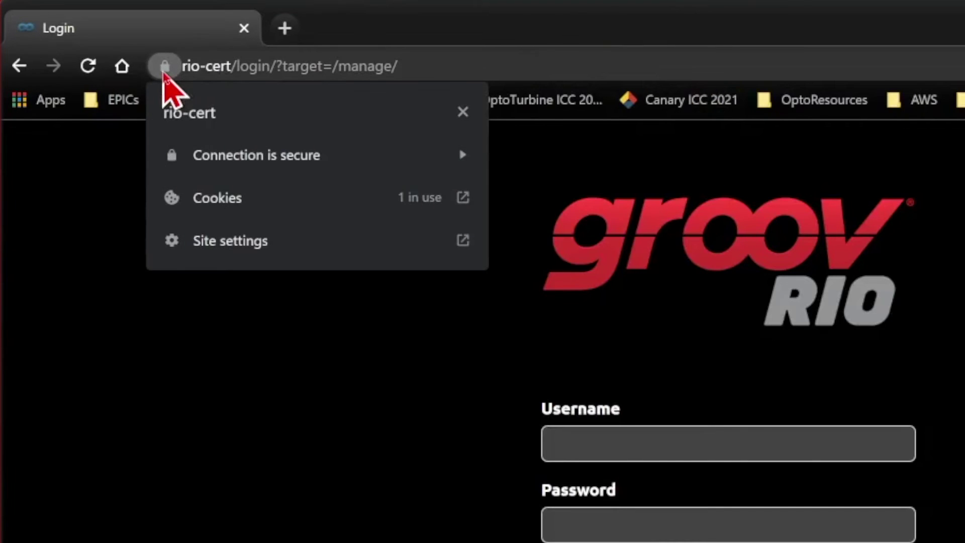
left_click(334, 156)
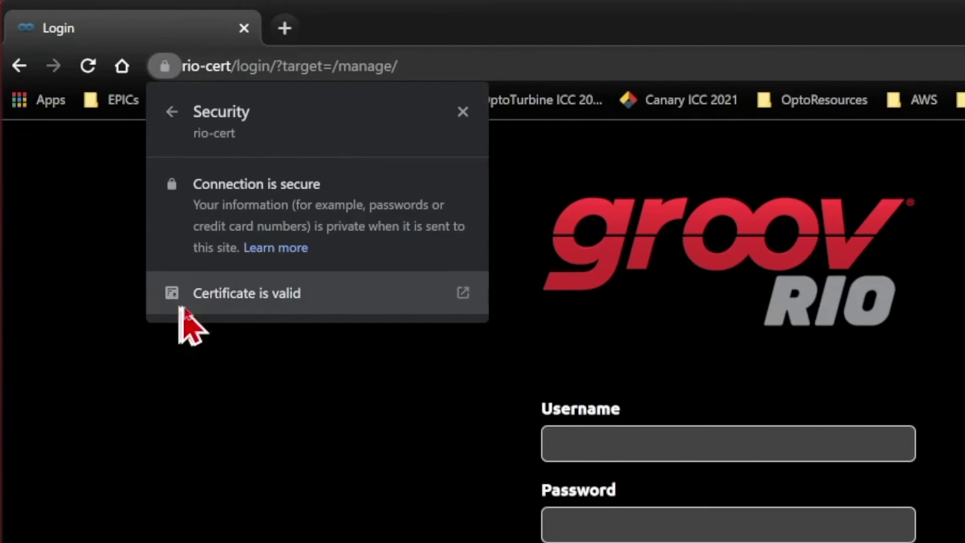
left_click(365, 296)
left_click_drag(253, 28, 317, 105)
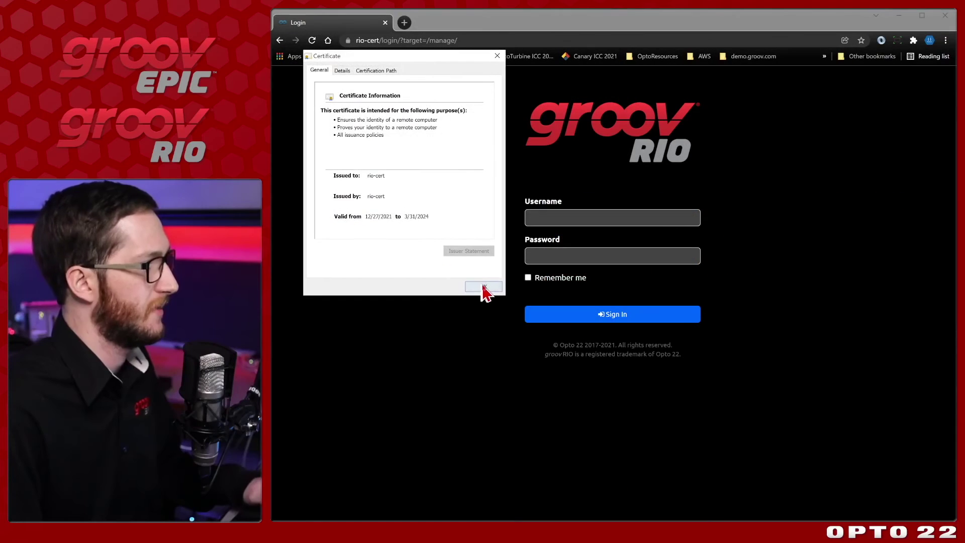
Step: Close the certificate viewer, sign in with the device username and password, and decline saving it
left_click(450, 542)
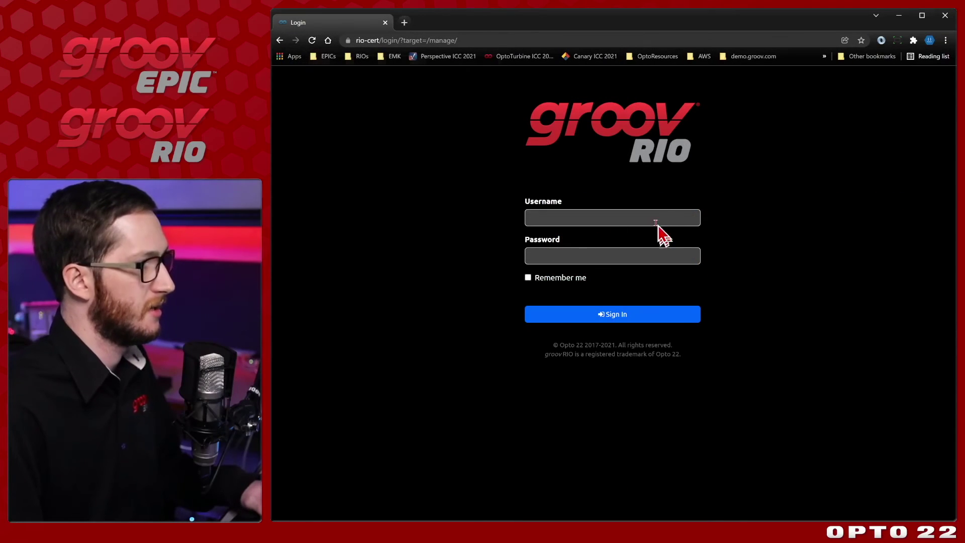
left_click(814, 452)
key("Tab")
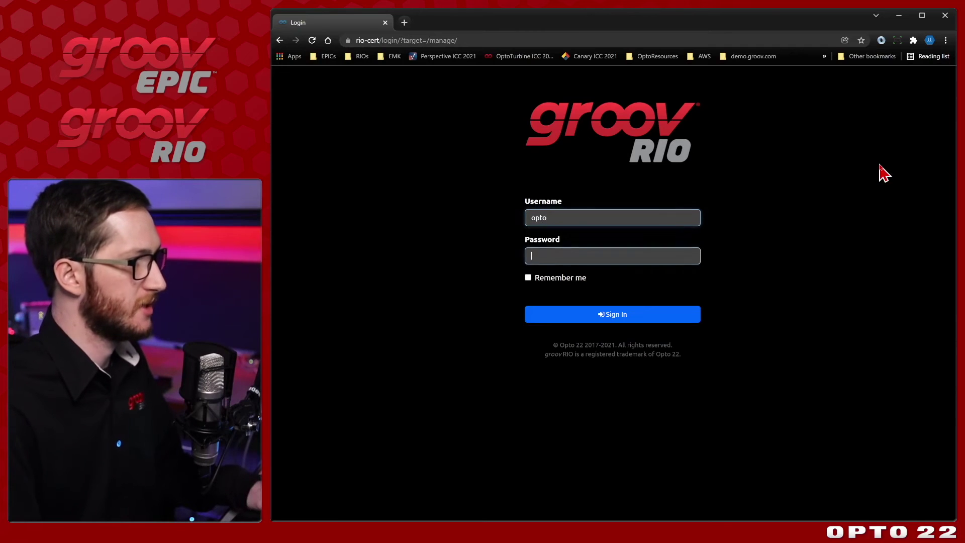
key("Return")
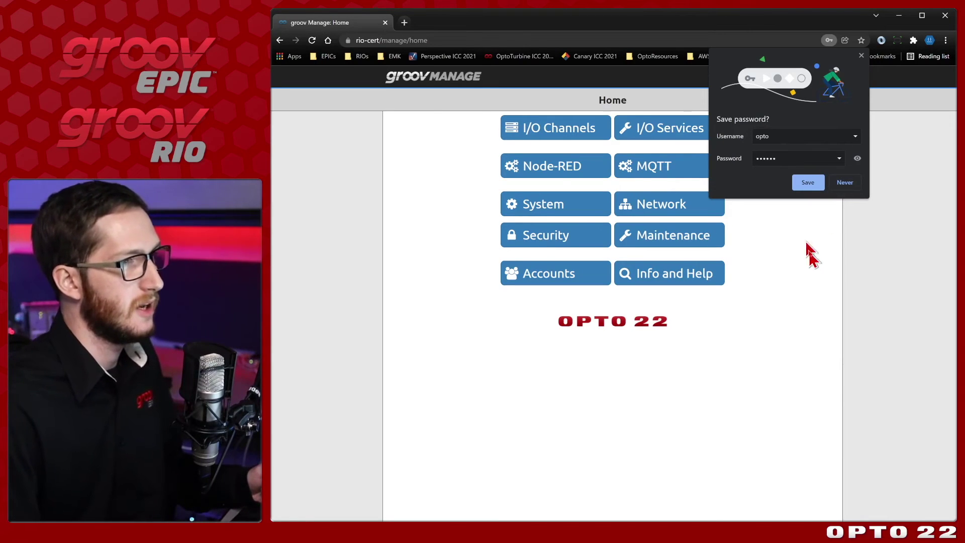
left_click(861, 56)
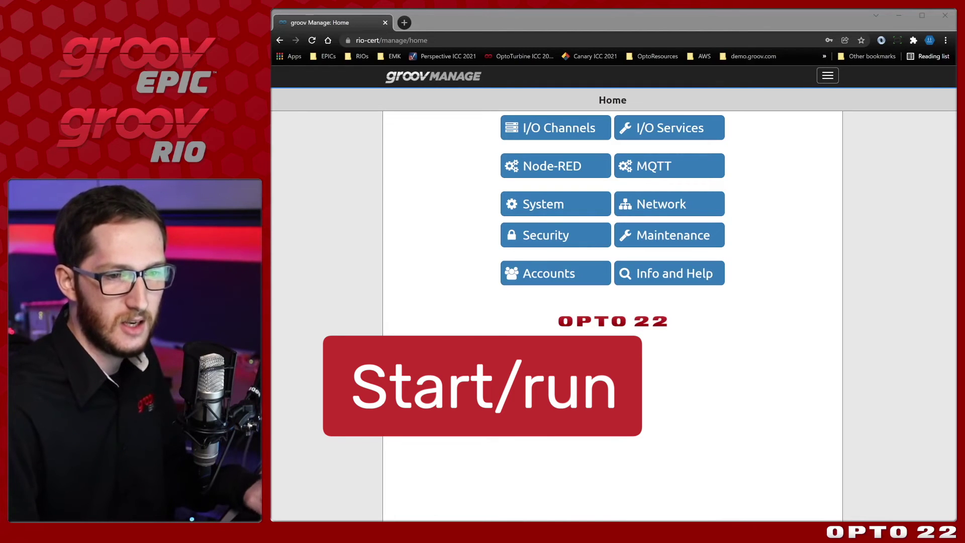
Step: Launch mmc from the Run prompt, approve the UAC prompt, and maximize Console1
key("Return")
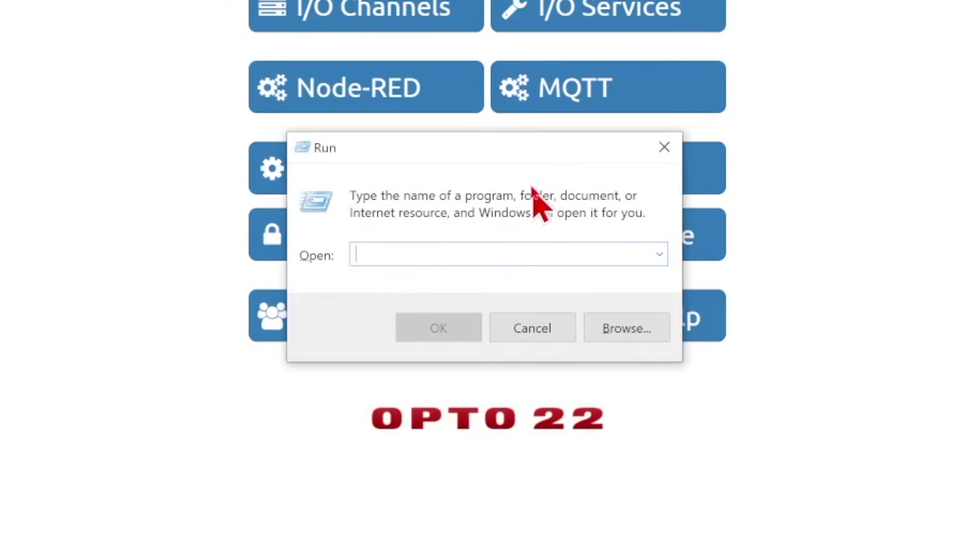
type("mmc")
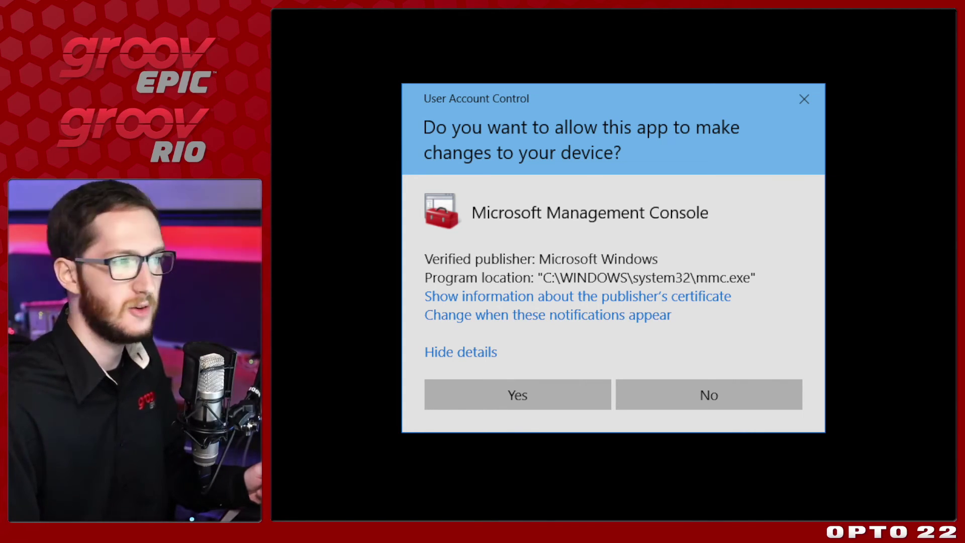
key("alt+y")
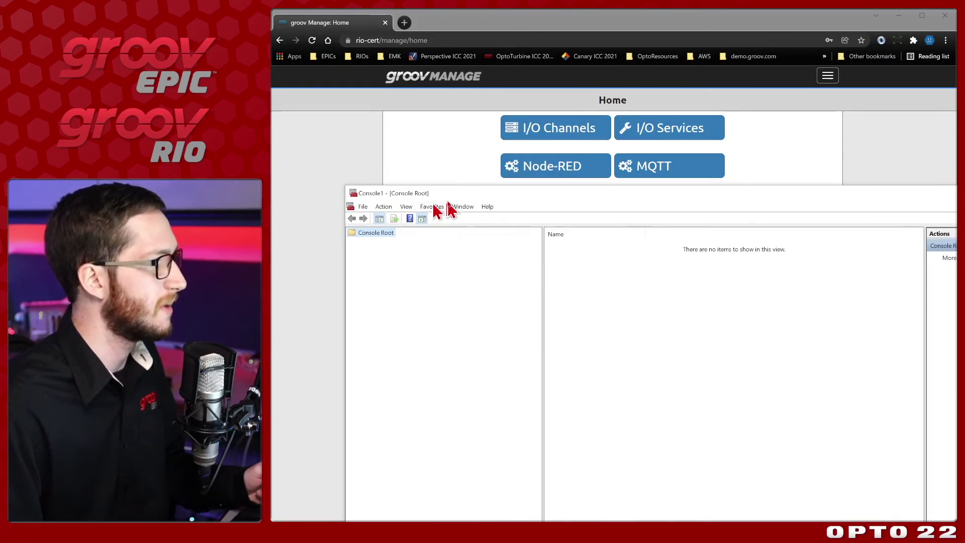
left_click_drag(449, 201, 329, 109)
left_click_drag(257, 101, 287, 129)
key("super+Up")
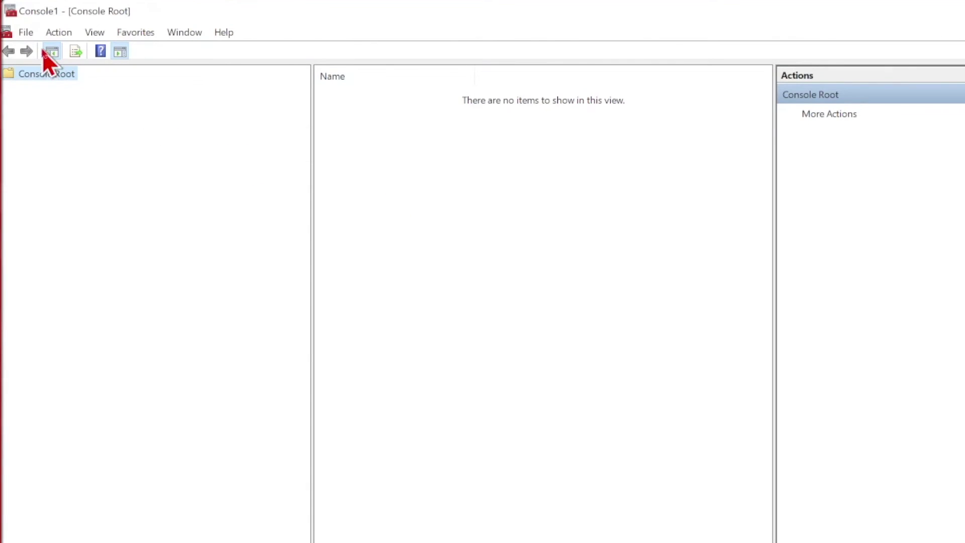
Step: Add the Certificates snap-in for the Computer account on the local computer
left_click(25, 33)
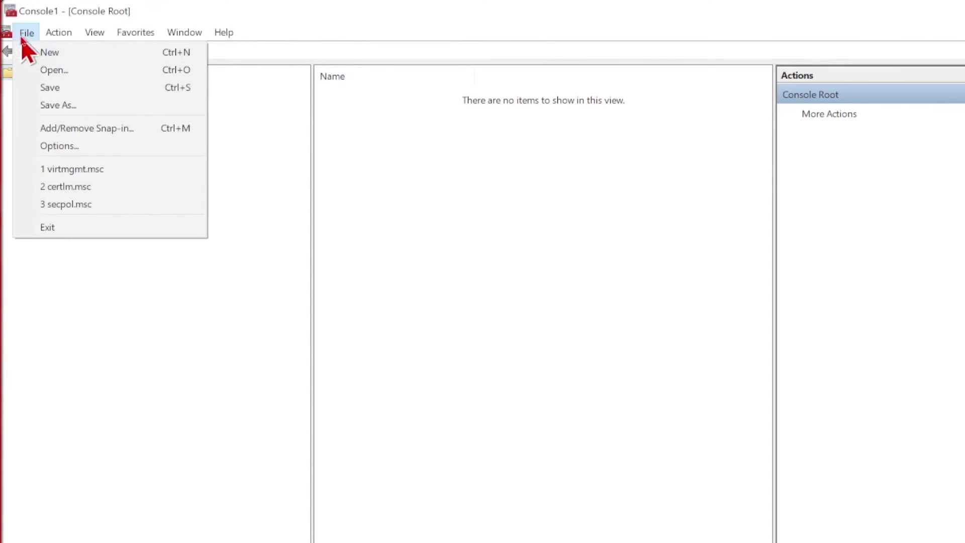
left_click(48, 129)
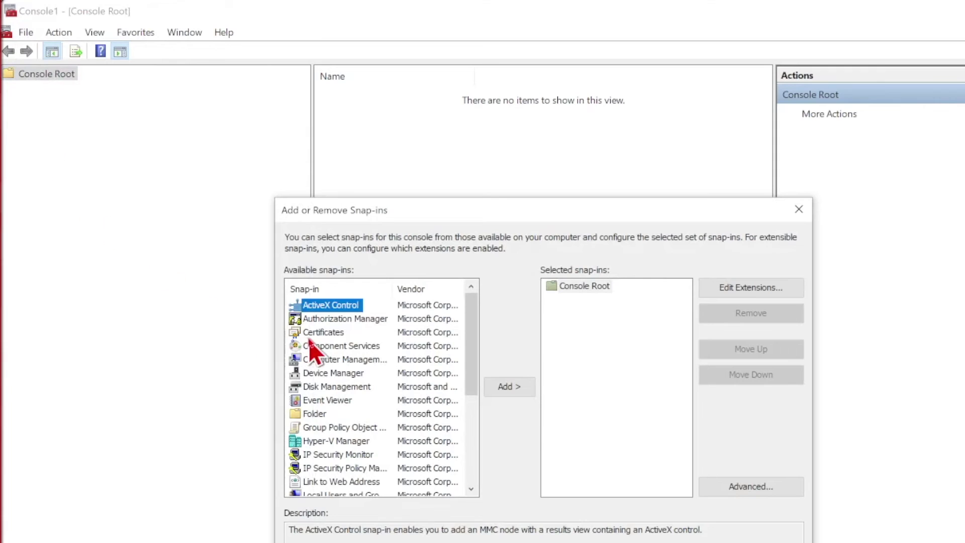
left_click(313, 333)
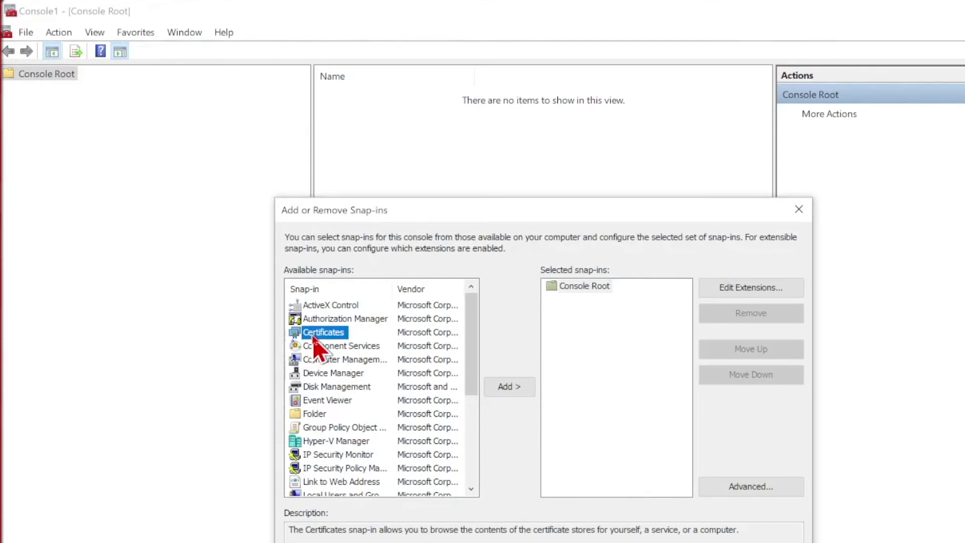
left_click(523, 392)
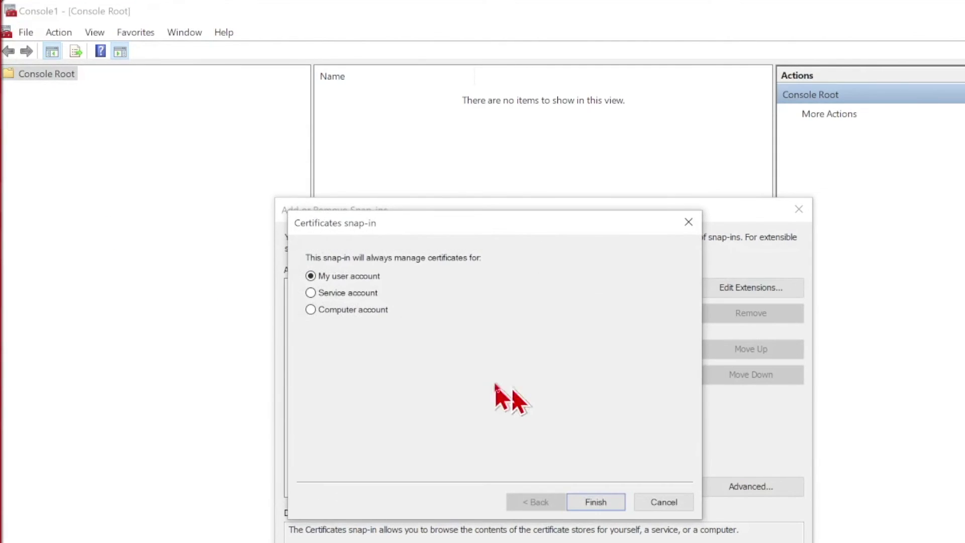
left_click(318, 312)
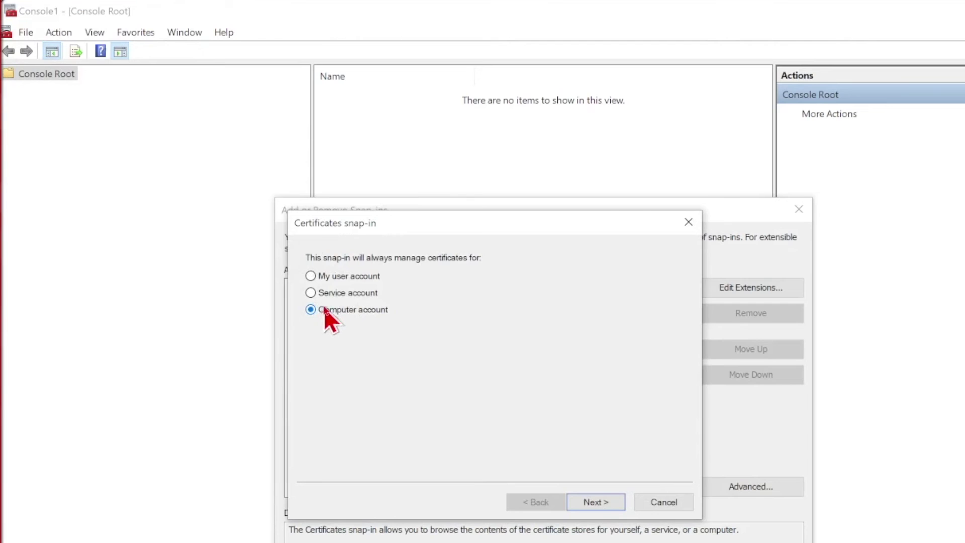
left_click(600, 497)
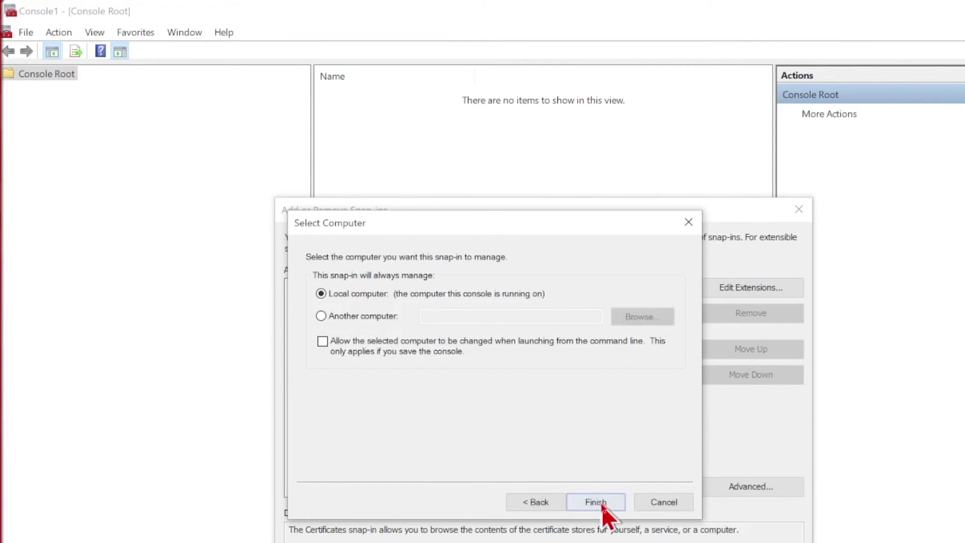
left_click(596, 503)
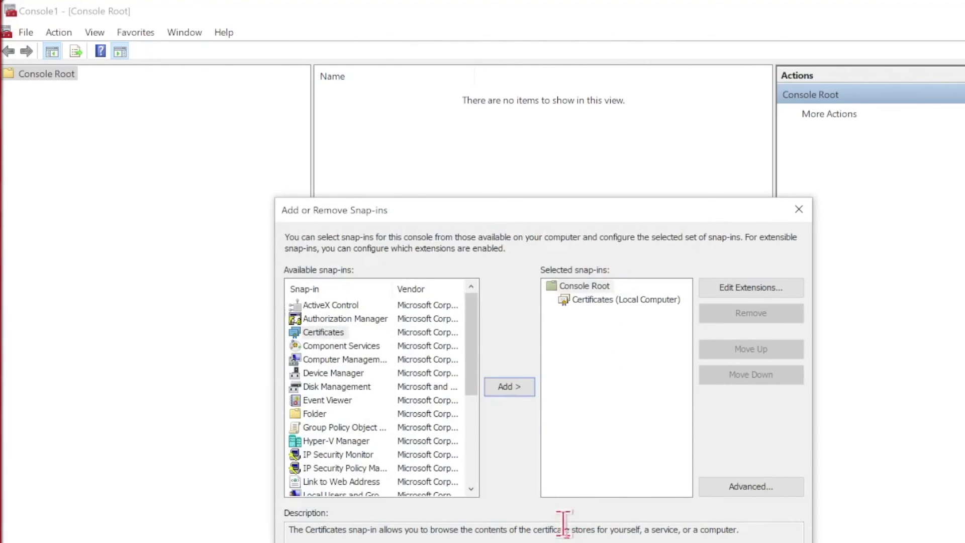
Step: Confirm the snap-in, open Trusted Root Certification Authorities > Certificates, and select rio-cert and opto-04-91-74
key("Return")
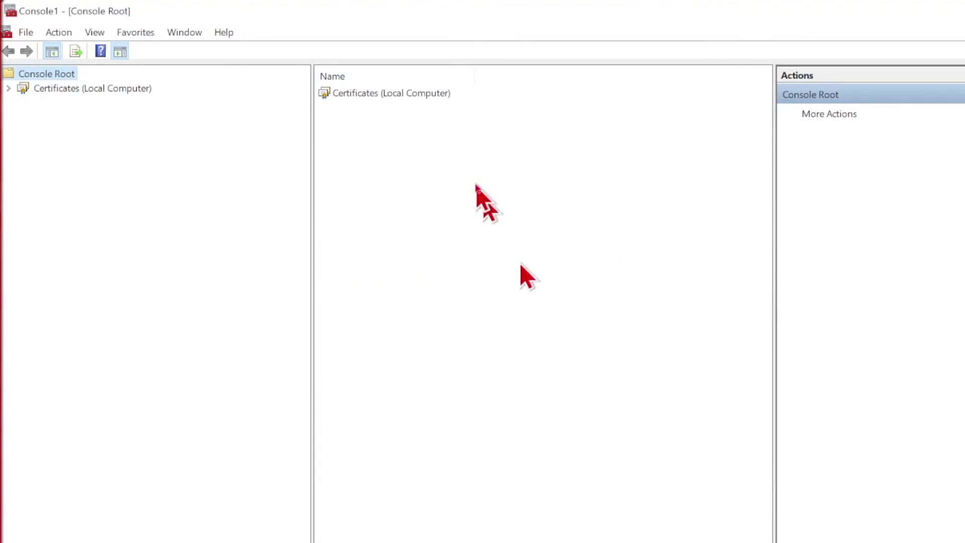
double_click(399, 92)
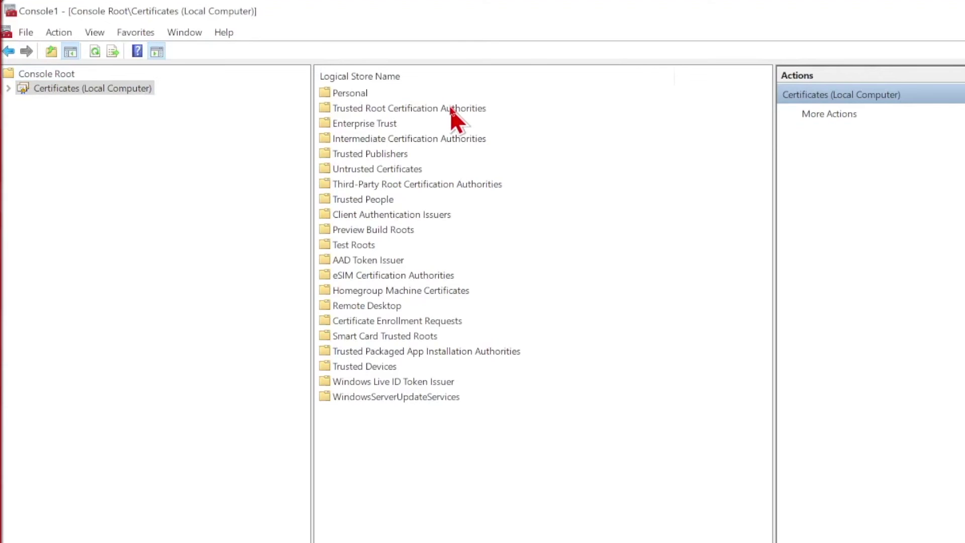
double_click(454, 110)
double_click(379, 91)
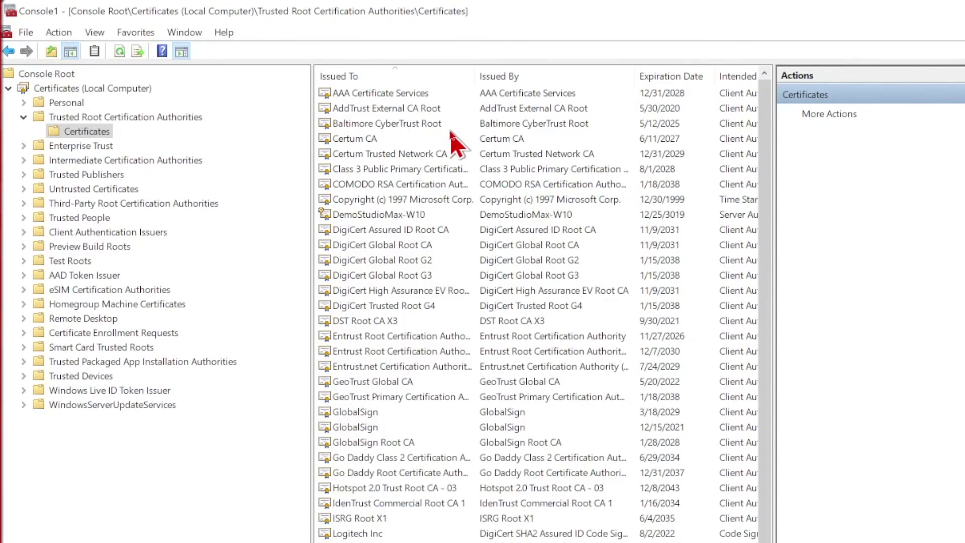
scroll(467, 171, "down", 6)
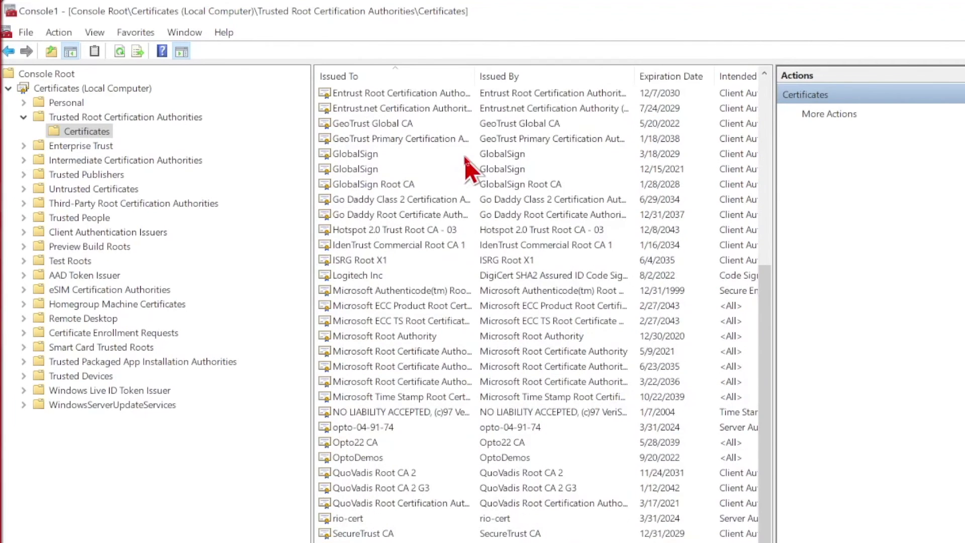
left_click(347, 522)
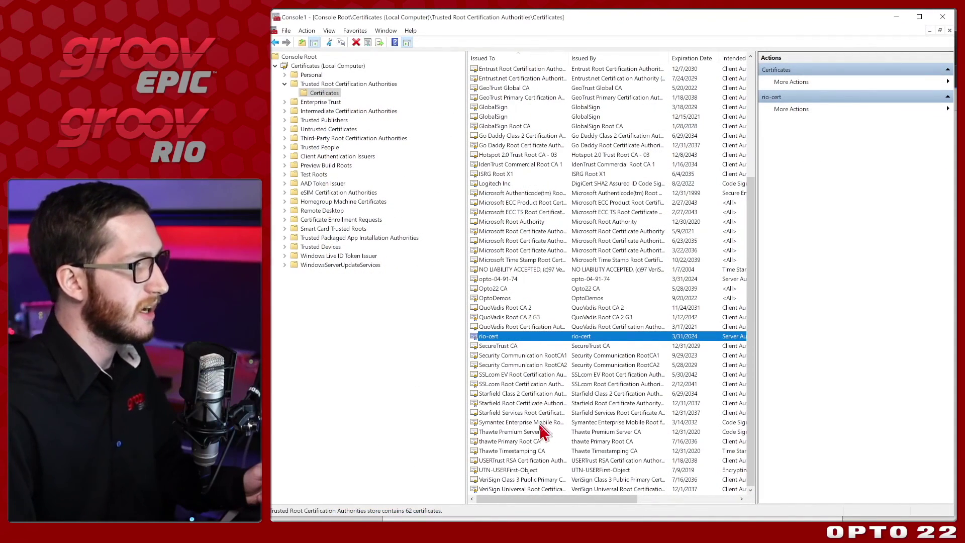
left_click(508, 280)
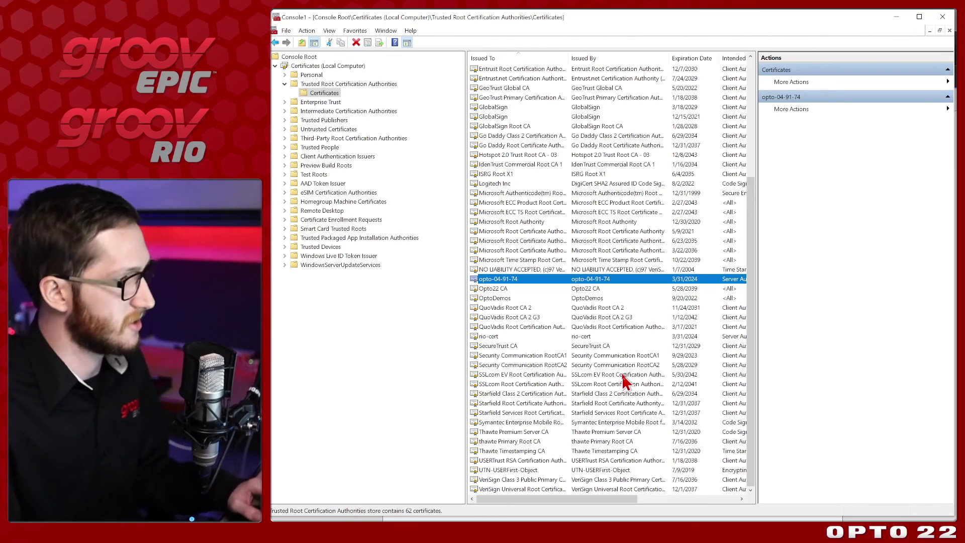
Step: Delete the opto-04-91-74 certificate and confirm rio-cert is still listed
key("Delete")
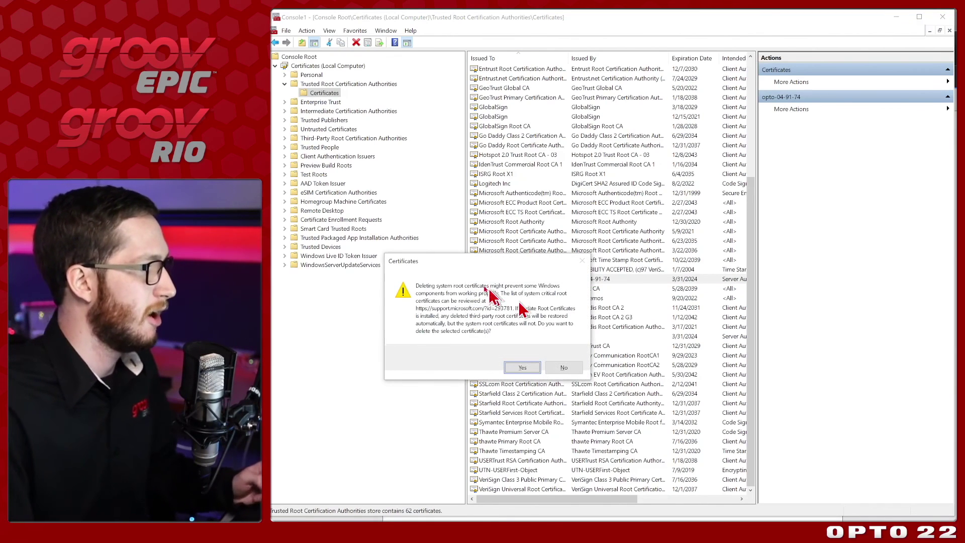
left_click_drag(518, 262, 604, 311)
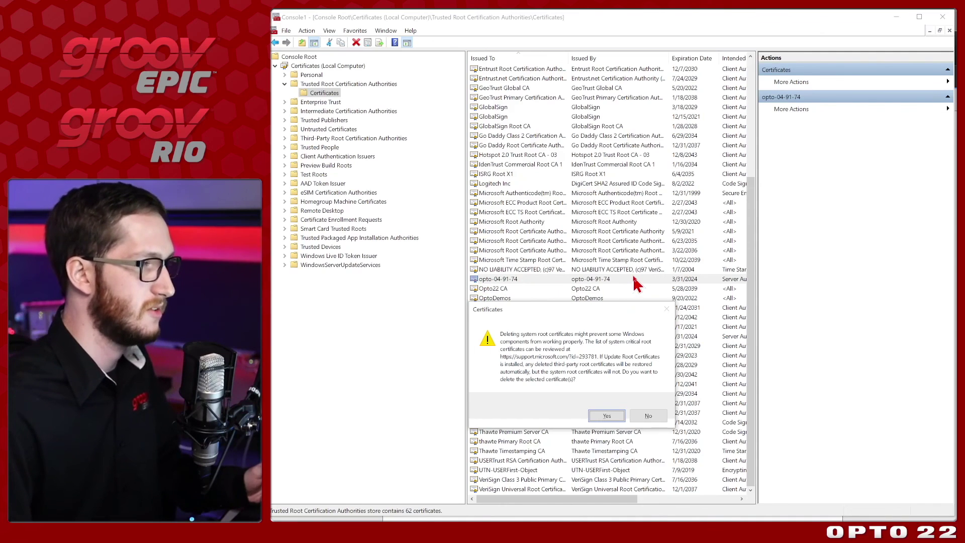
left_click(607, 415)
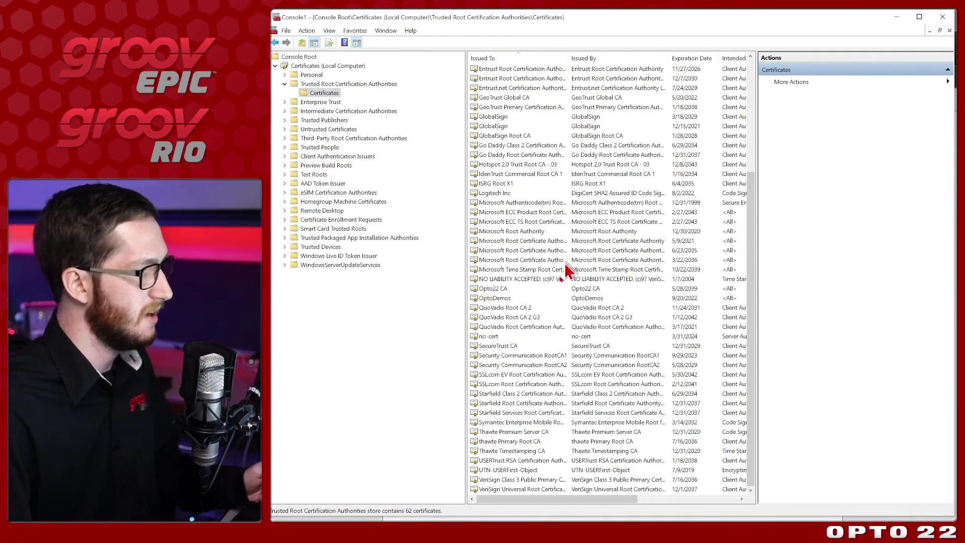
left_click(495, 337)
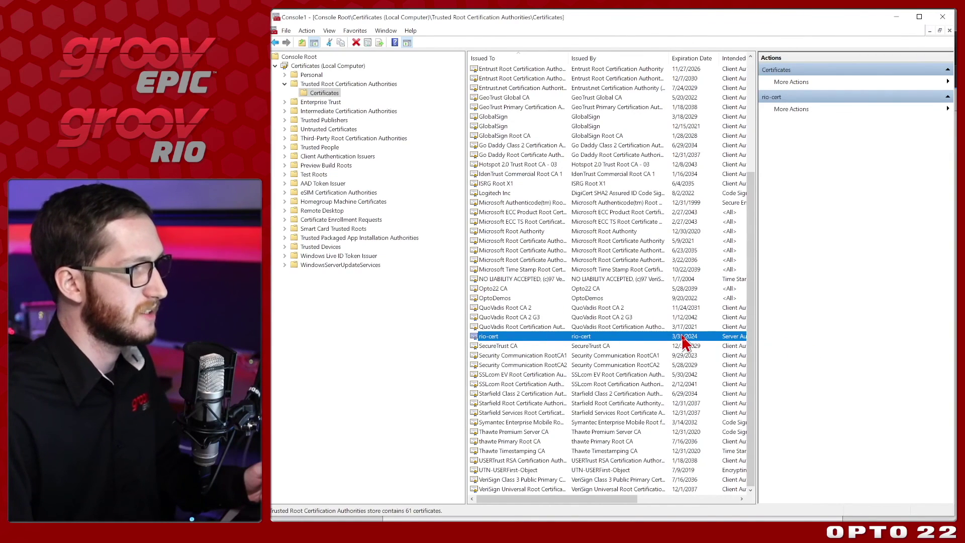
Step: Close the Console1 management console window
left_click(942, 17)
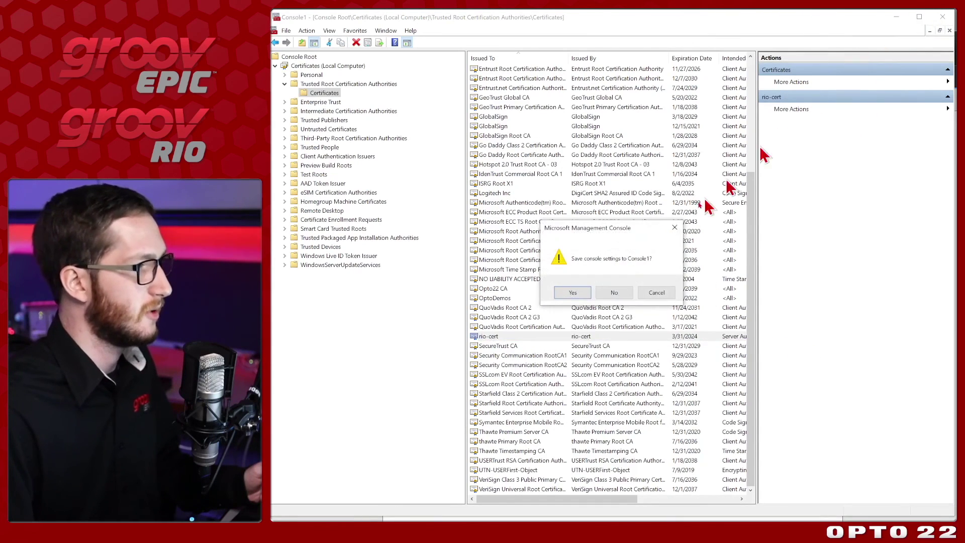